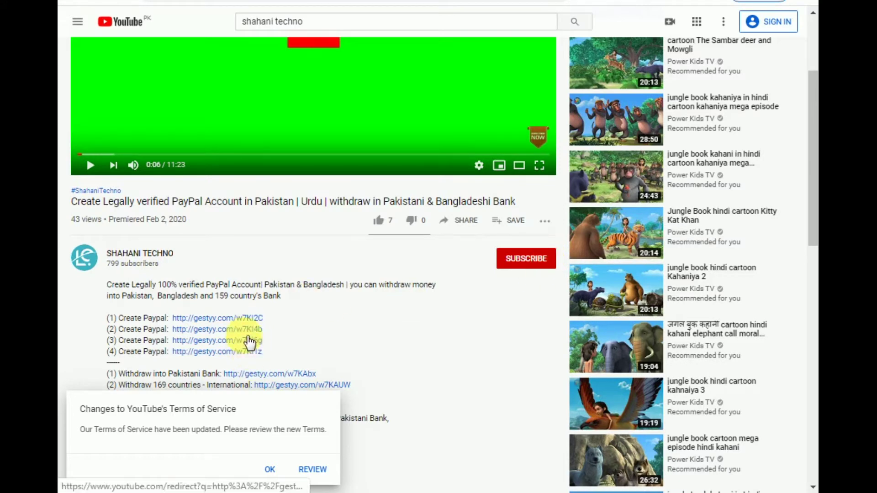
{"action": "scroll", "coordinate": [72, 221], "scroll_direction": "up", "scroll_amount": 3}
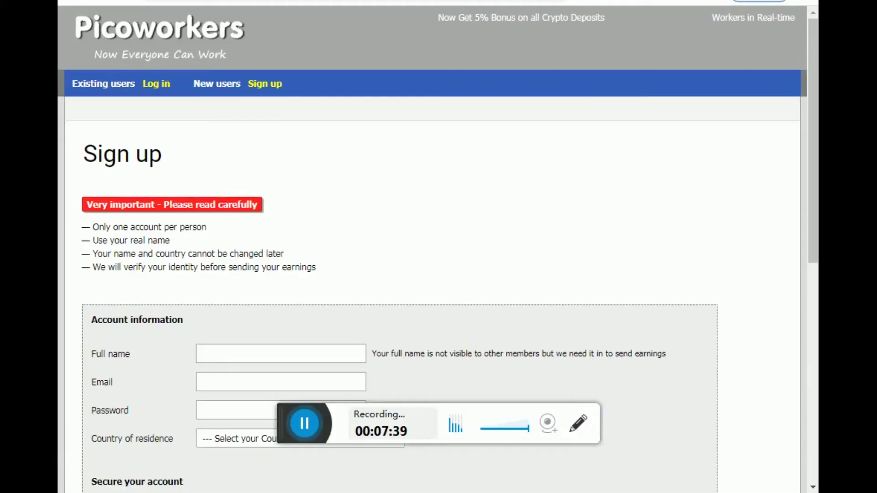
{"action": "left_click_drag", "start_coordinate": [289, 427], "coordinate": [338, 7]}
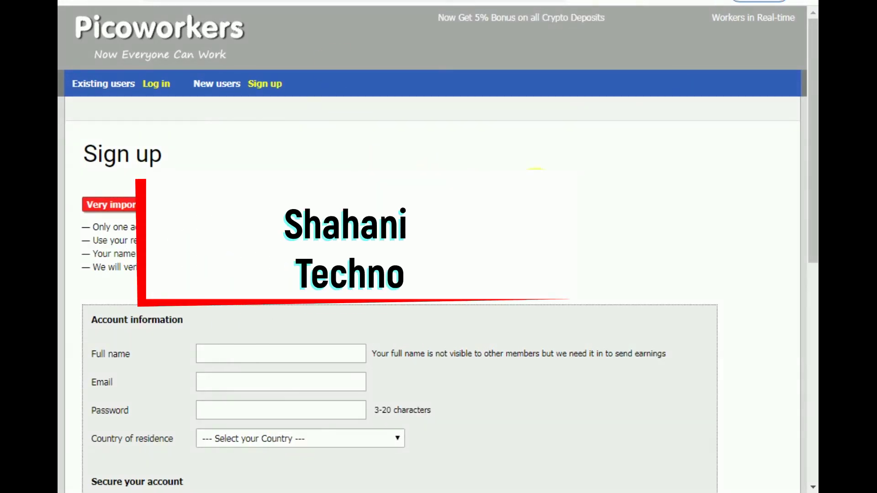
Set the country of residence to Pakistan in the sign-up form's account information.
{"action": "left_click_drag", "start_coordinate": [809, 102], "coordinate": [812, 194]}
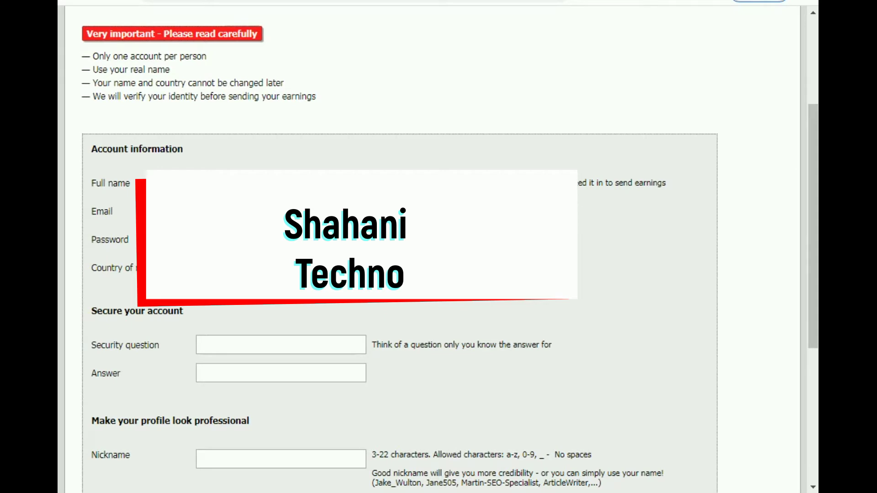
{"action": "left_click", "coordinate": [278, 163]}
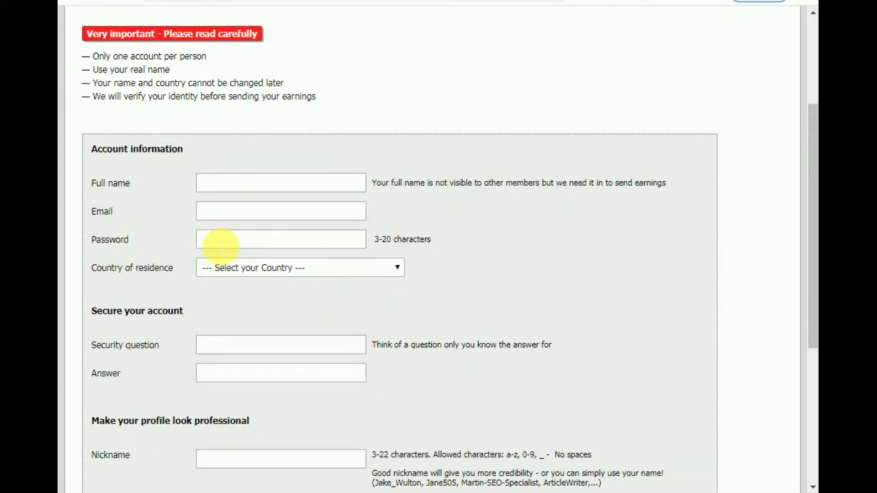
{"action": "left_click", "coordinate": [393, 269]}
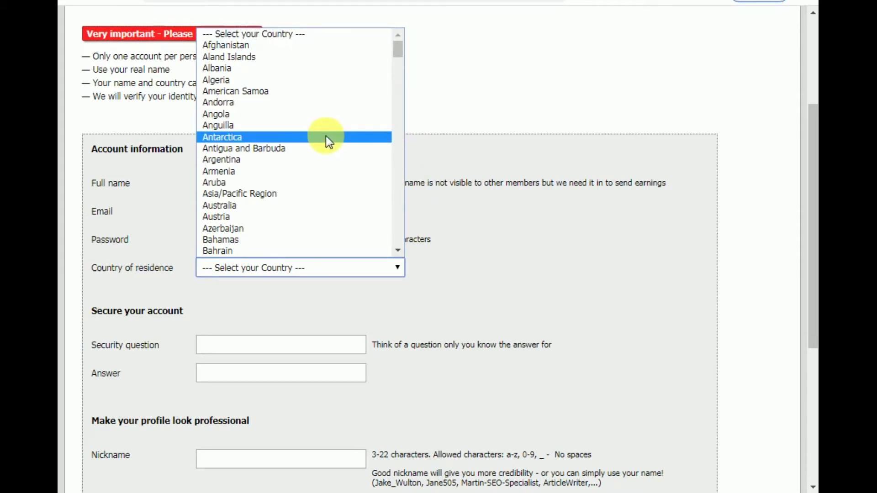
{"action": "key", "text": "p"}
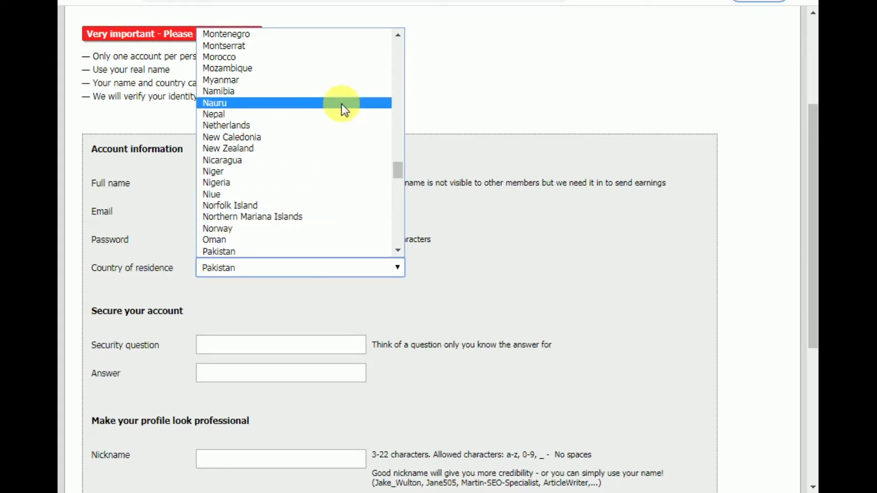
{"action": "left_click_drag", "start_coordinate": [399, 170], "coordinate": [397, 130]}
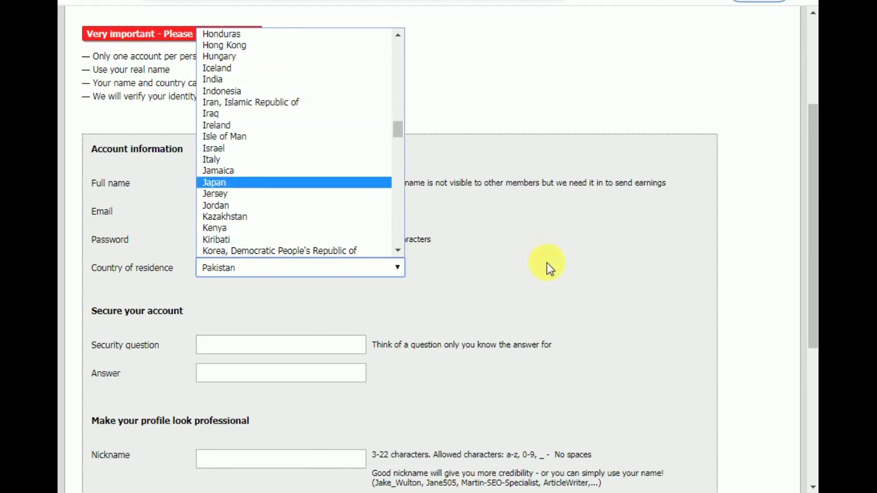
{"action": "left_click", "coordinate": [459, 242]}
Review the sign-up form's account information, security question, nickname, profile title and About me fields down to the account creation option.
{"action": "scroll", "coordinate": [460, 238], "scroll_direction": "down", "scroll_amount": 3}
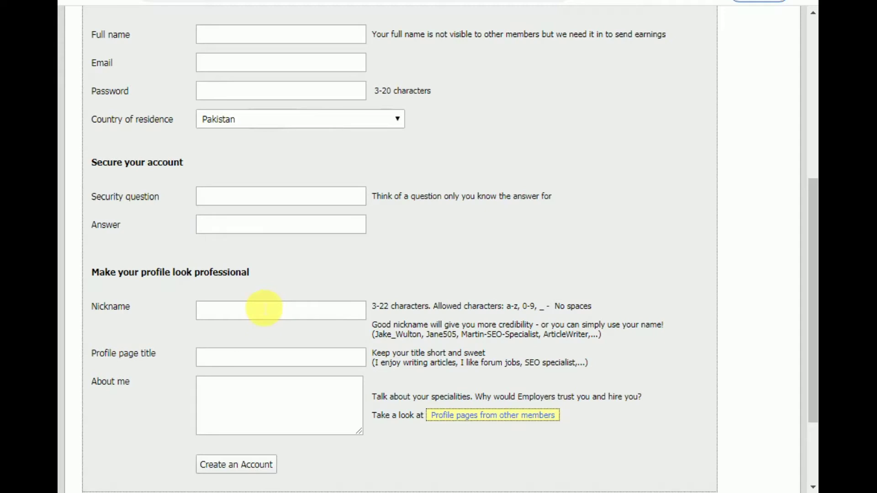
{"action": "scroll", "coordinate": [375, 259], "scroll_direction": "down", "scroll_amount": 2}
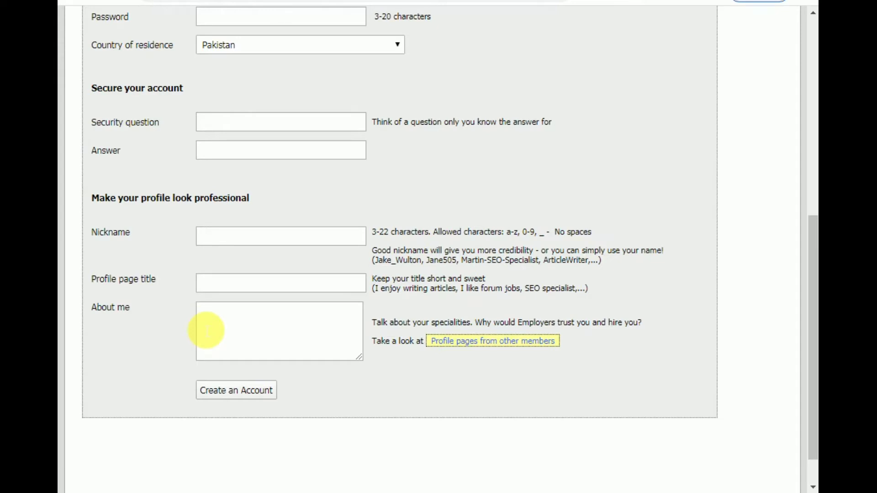
{"action": "scroll", "coordinate": [524, 194], "scroll_direction": "up", "scroll_amount": 5}
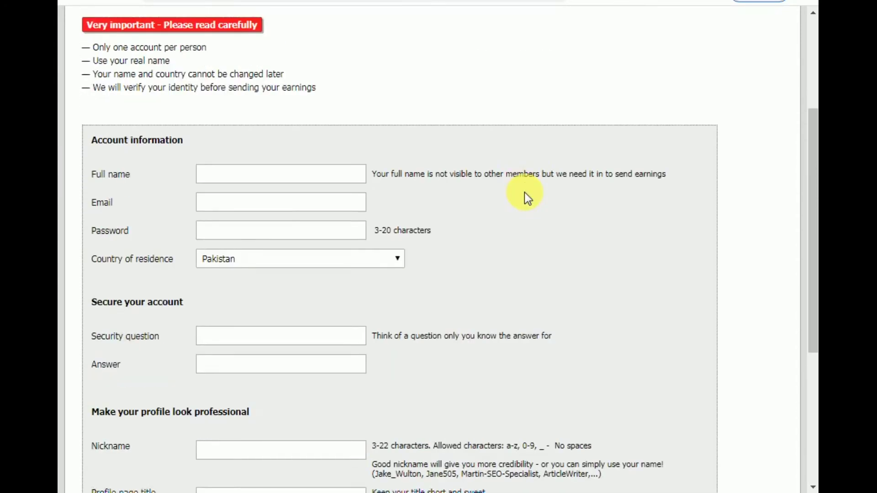
{"action": "scroll", "coordinate": [524, 193], "scroll_direction": "down", "scroll_amount": 3}
{"action": "scroll", "coordinate": [525, 193], "scroll_direction": "down", "scroll_amount": 3}
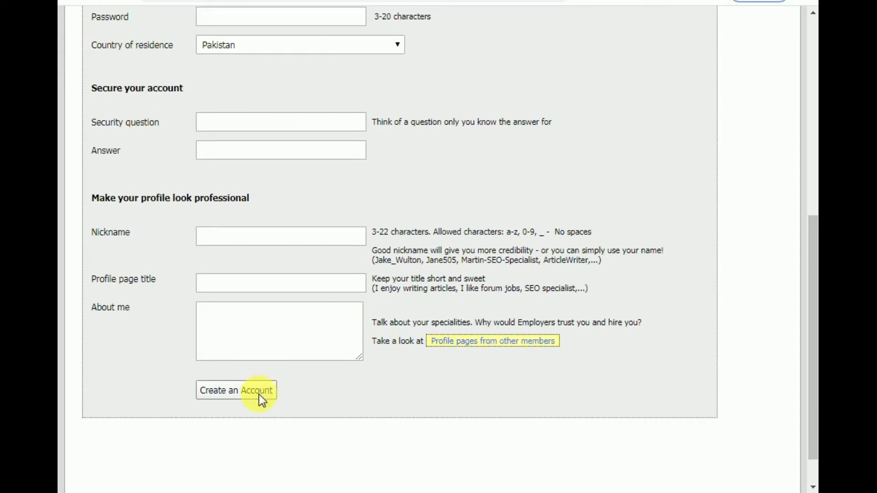
{"action": "scroll", "coordinate": [568, 180], "scroll_direction": "up", "scroll_amount": 3}
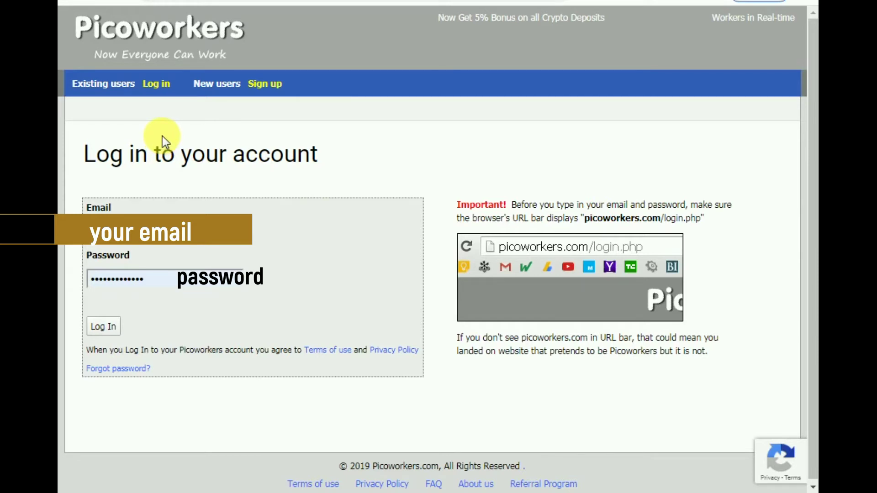
Log in with the filled-in email and password, and enter the confirmation token sent by email.
{"action": "left_click", "coordinate": [109, 326]}
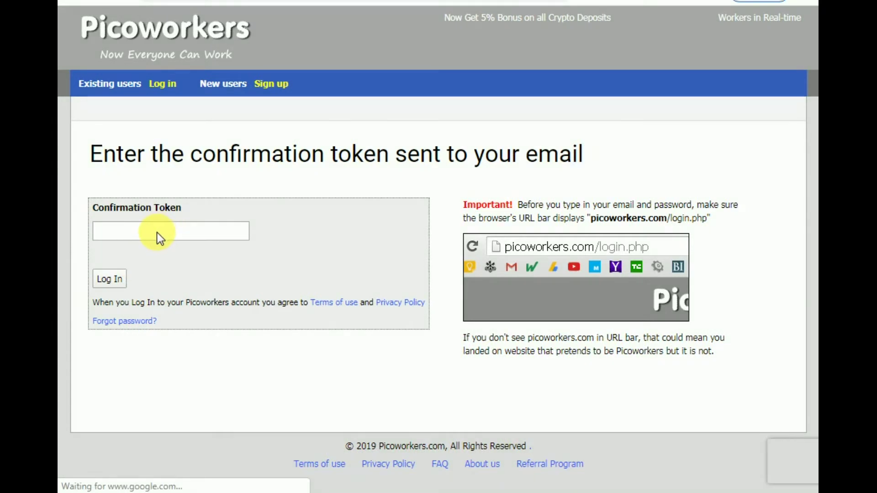
{"action": "left_click", "coordinate": [160, 232]}
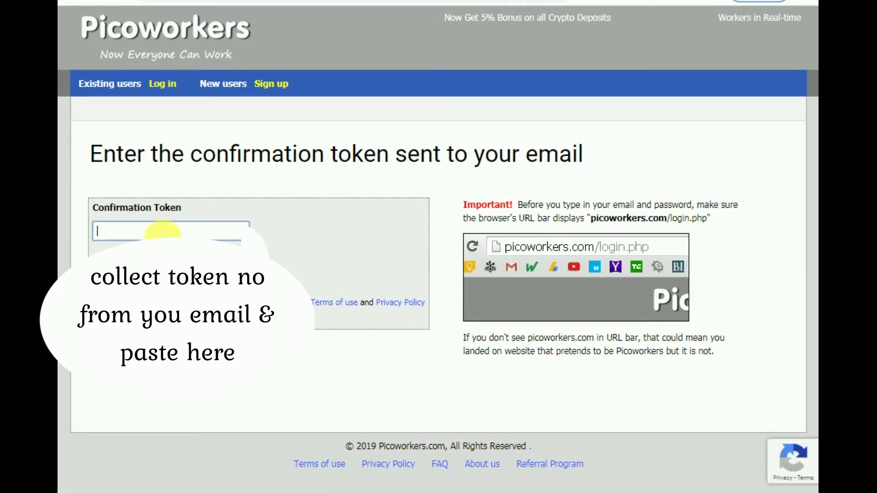
{"action": "left_click", "coordinate": [311, 241]}
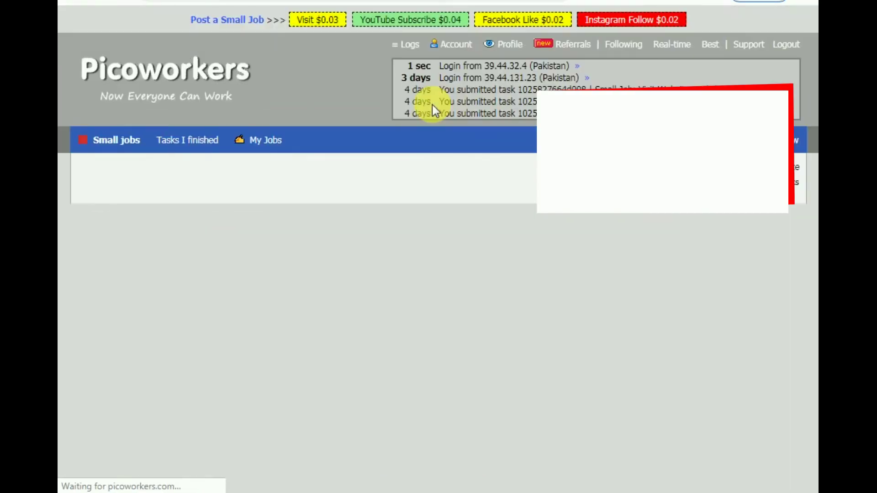
Open the Small jobs list and examine the number of available jobs and the newest listings.
{"action": "scroll", "coordinate": [703, 269], "scroll_direction": "down", "scroll_amount": 1}
{"action": "left_click", "coordinate": [122, 69]}
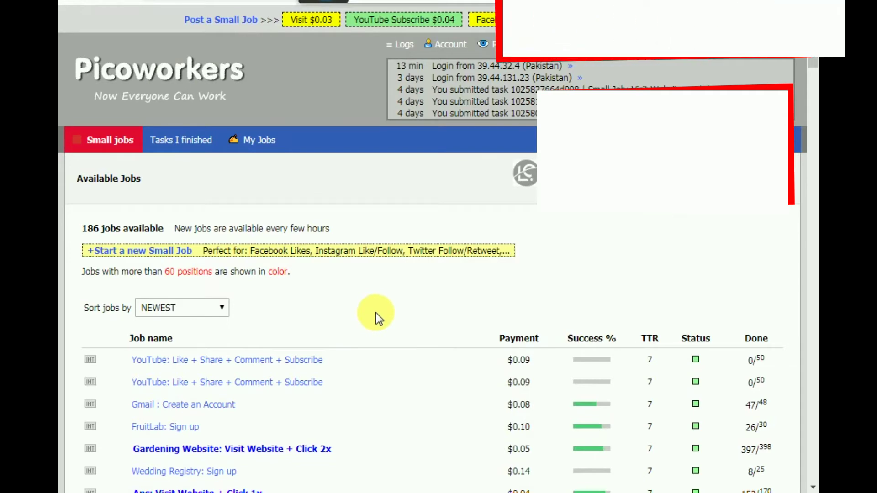
{"action": "left_click", "coordinate": [397, 308]}
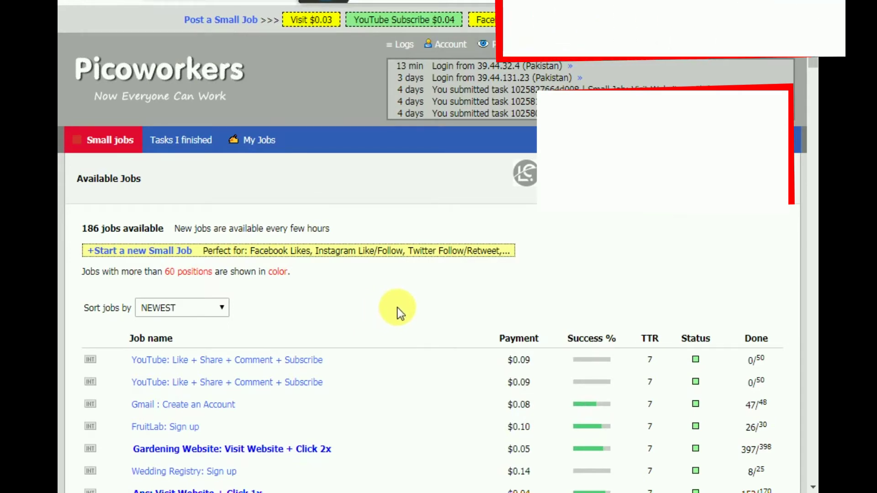
{"action": "scroll", "coordinate": [397, 309], "scroll_direction": "down", "scroll_amount": 5}
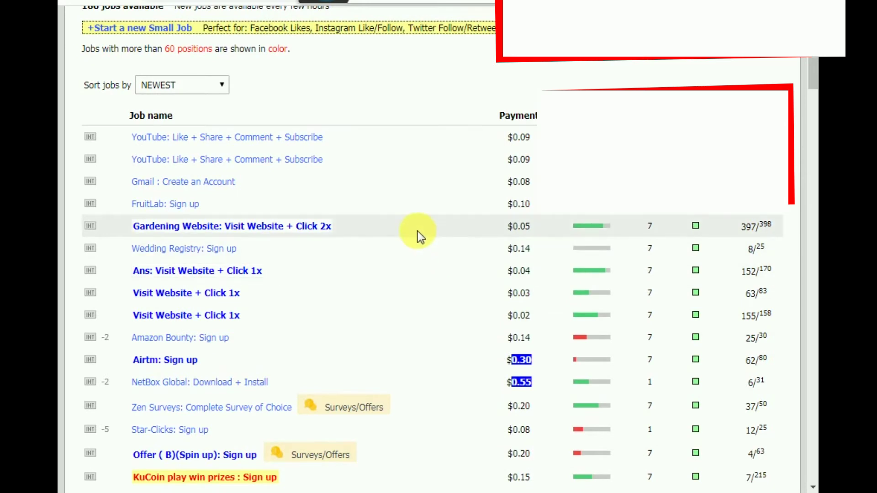
{"action": "scroll", "coordinate": [311, 197], "scroll_direction": "up", "scroll_amount": 2}
{"action": "left_click", "coordinate": [91, 82]}
{"action": "left_click_drag", "start_coordinate": [91, 83], "coordinate": [338, 79]}
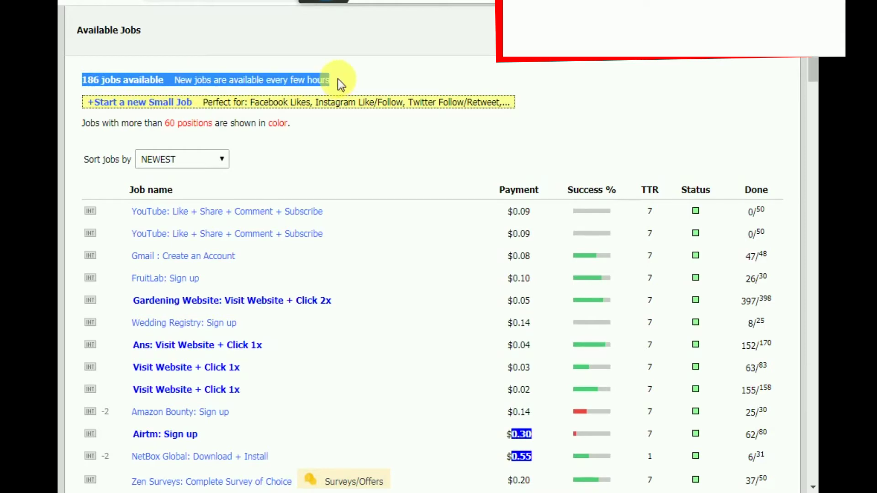
{"action": "left_click", "coordinate": [360, 172]}
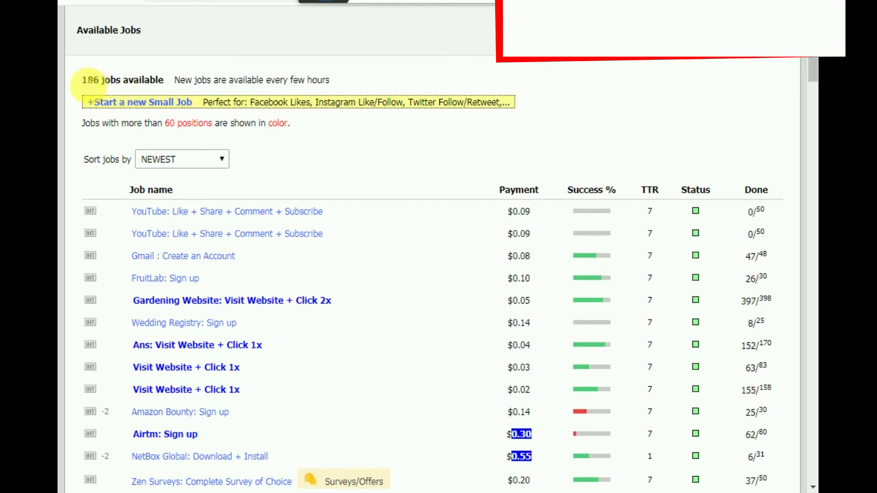
{"action": "left_click_drag", "start_coordinate": [89, 85], "coordinate": [111, 85]}
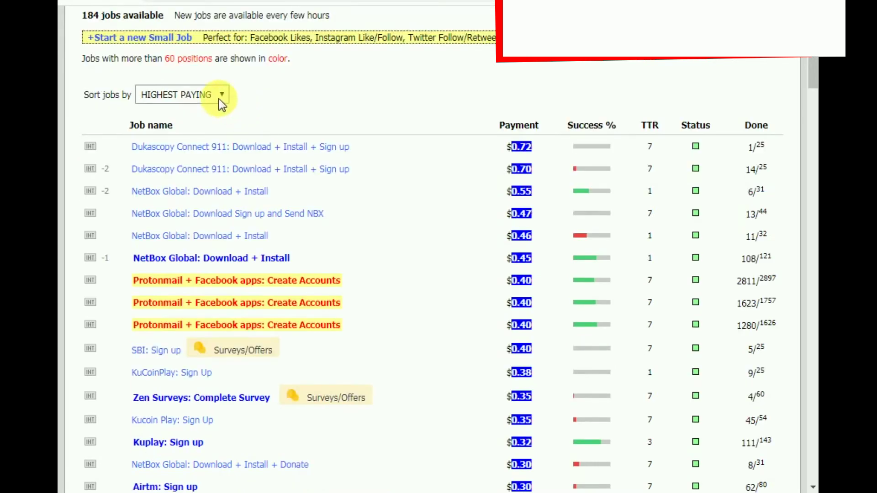
Sort the available jobs by HIGHEST PAYING.
{"action": "left_click", "coordinate": [219, 99]}
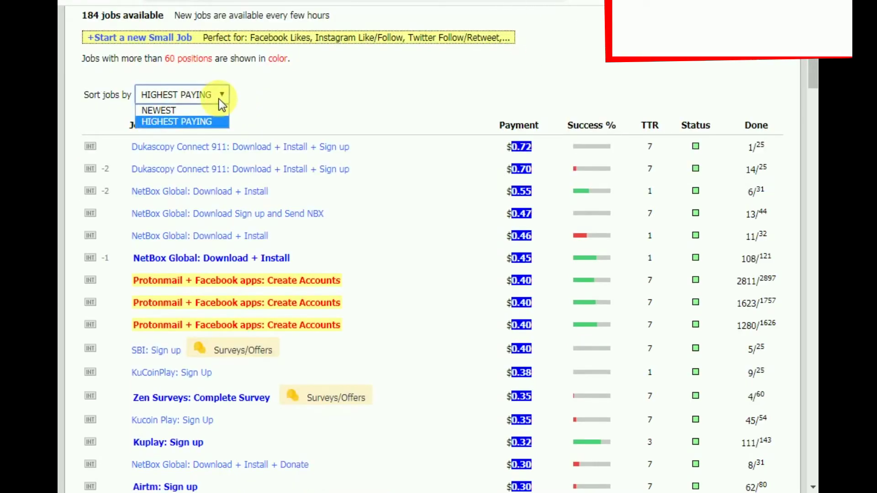
{"action": "left_click", "coordinate": [175, 121]}
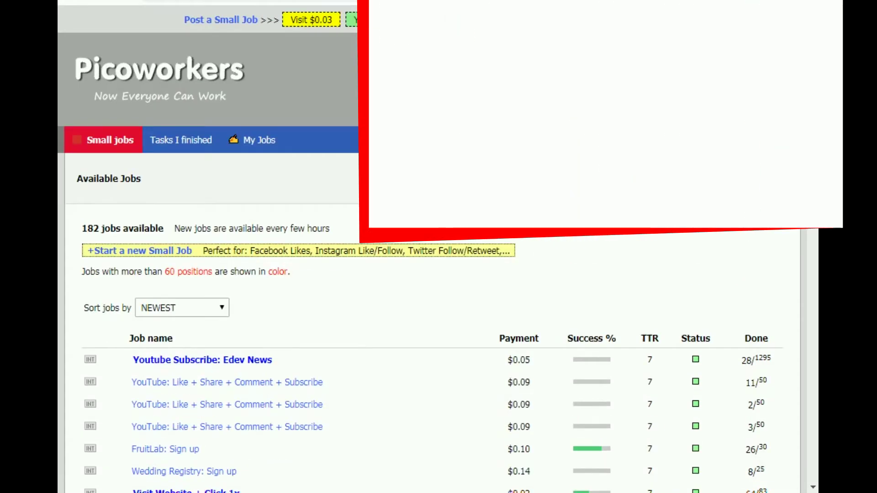
Examine the payments offered for the various website visit, search and sign-up jobs in the newest-first list.
{"action": "scroll", "coordinate": [419, 249], "scroll_direction": "down", "scroll_amount": 7}
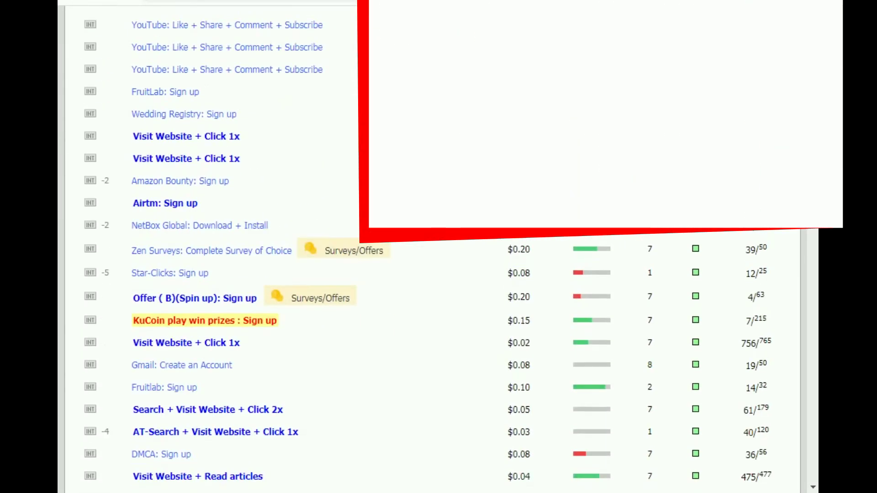
{"action": "scroll", "coordinate": [419, 249], "scroll_direction": "down", "scroll_amount": 3}
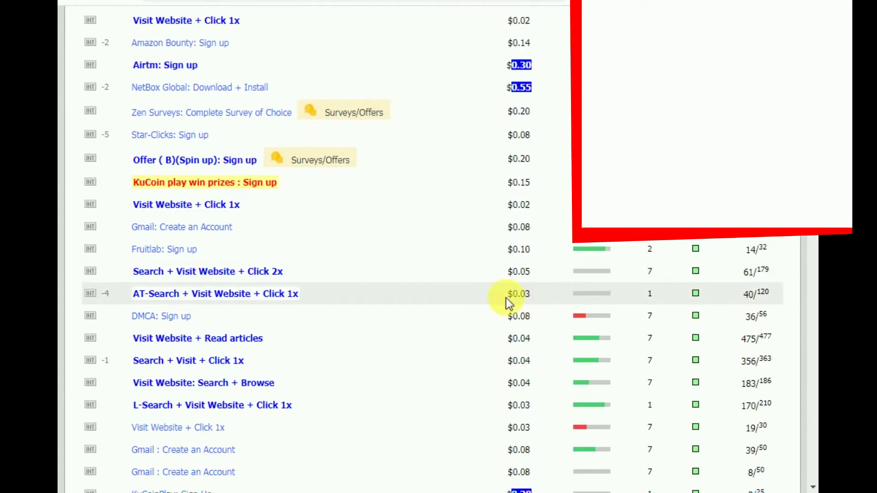
{"action": "left_click_drag", "start_coordinate": [507, 297], "coordinate": [538, 301]}
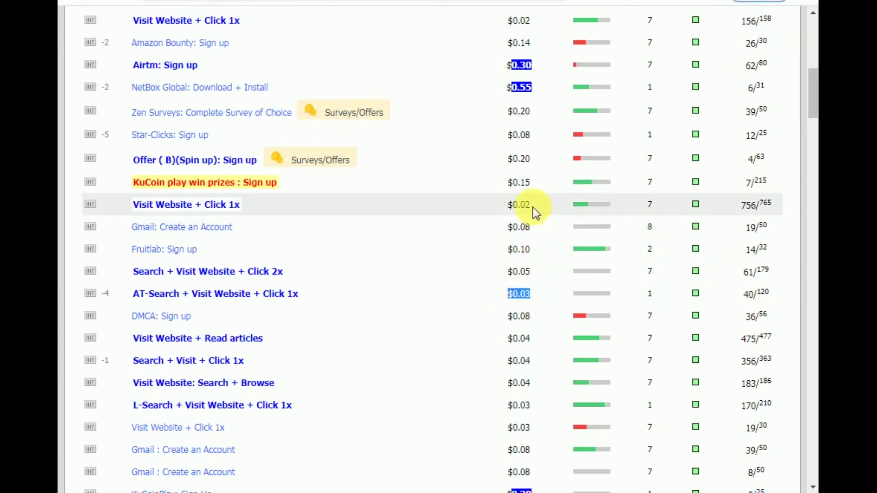
{"action": "left_click_drag", "start_coordinate": [525, 205], "coordinate": [499, 207]}
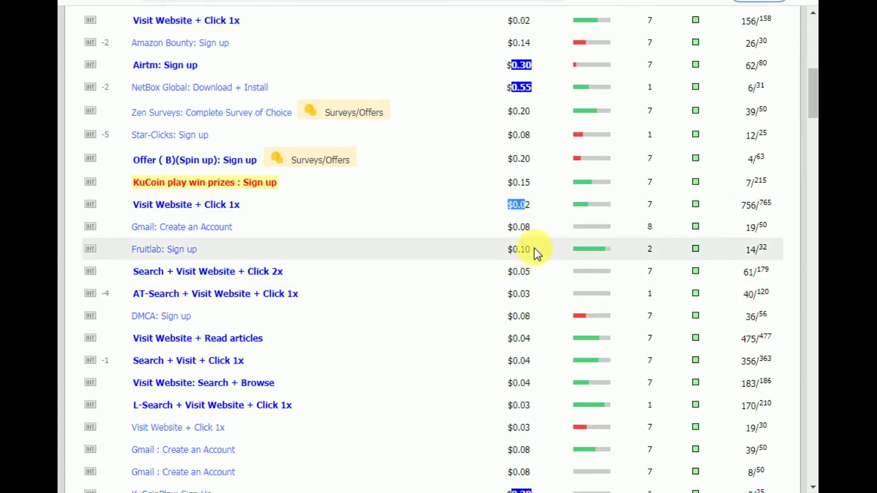
{"action": "left_click_drag", "start_coordinate": [532, 270], "coordinate": [506, 272]}
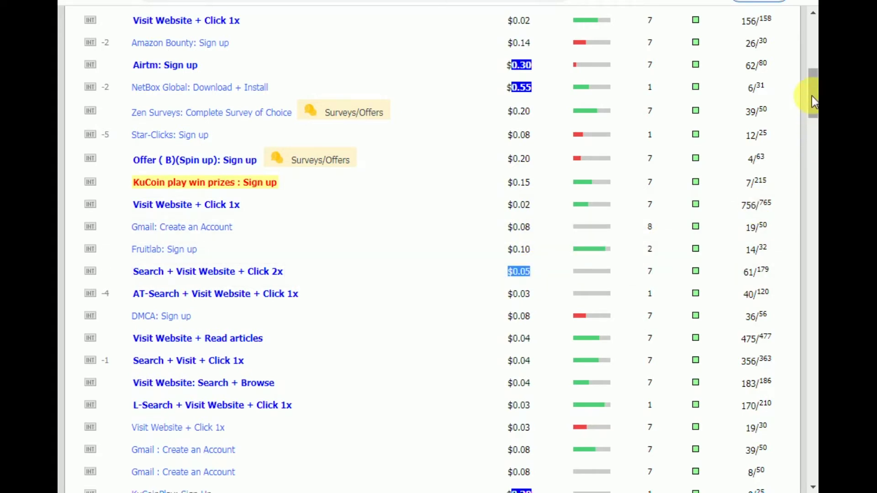
{"action": "left_click_drag", "start_coordinate": [812, 95], "coordinate": [812, 134]}
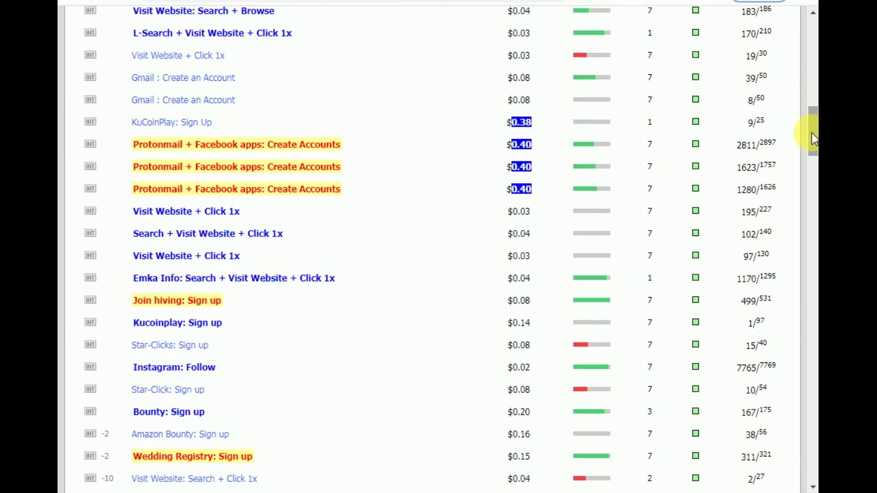
{"action": "left_click_drag", "start_coordinate": [812, 137], "coordinate": [812, 52]}
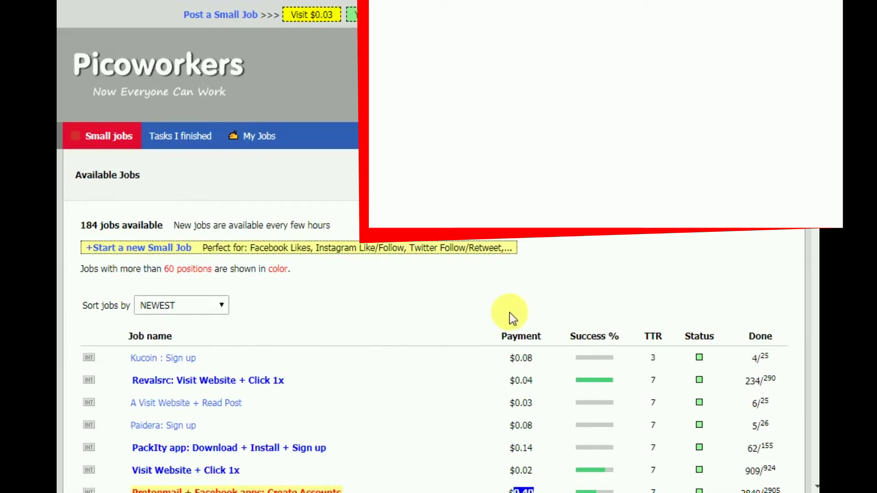
Open the "Revalsrc: Visit Website + Click 1x" job and read the worker instructions and required proof.
{"action": "scroll", "coordinate": [415, 324], "scroll_direction": "down", "scroll_amount": 3}
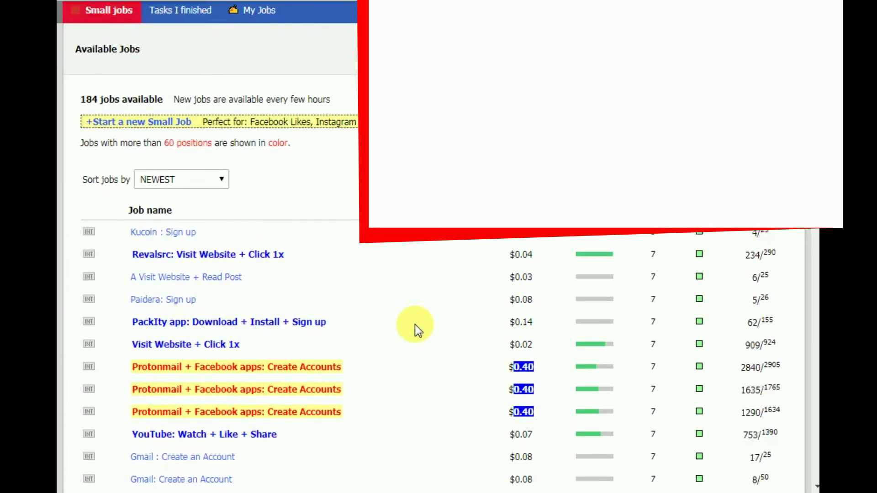
{"action": "scroll", "coordinate": [233, 161], "scroll_direction": "down", "scroll_amount": 2}
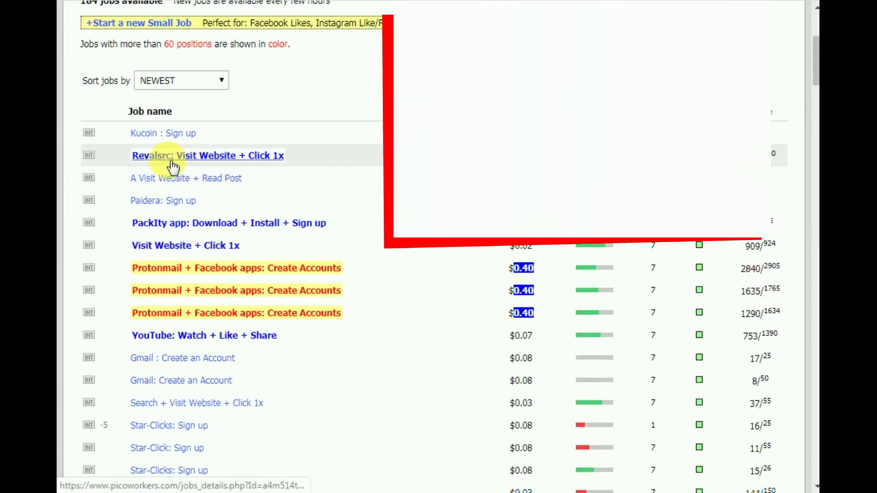
{"action": "left_click", "coordinate": [173, 161]}
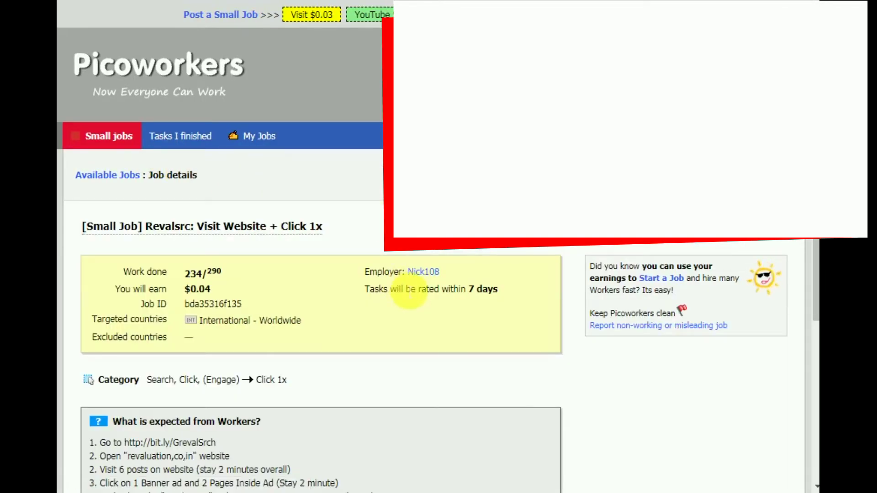
{"action": "scroll", "coordinate": [409, 294], "scroll_direction": "down", "scroll_amount": 2}
{"action": "scroll", "coordinate": [448, 318], "scroll_direction": "down", "scroll_amount": 4}
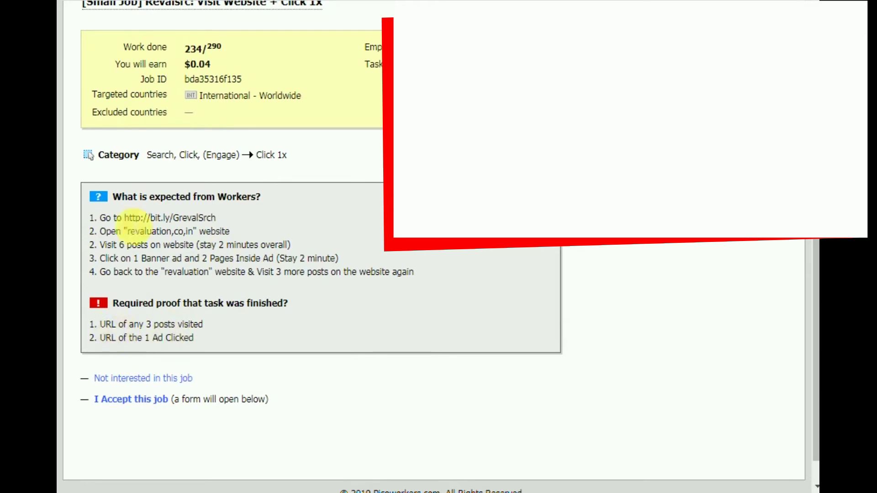
{"action": "scroll", "coordinate": [408, 249], "scroll_direction": "down", "scroll_amount": 1}
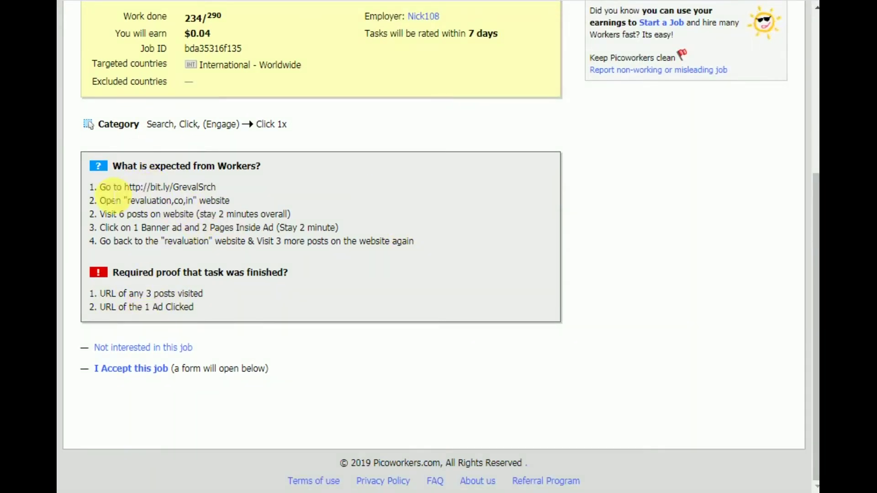
Review the worker instructions and required proof, accept the job and activate the proof text box.
{"action": "left_click_drag", "start_coordinate": [101, 188], "coordinate": [405, 242]}
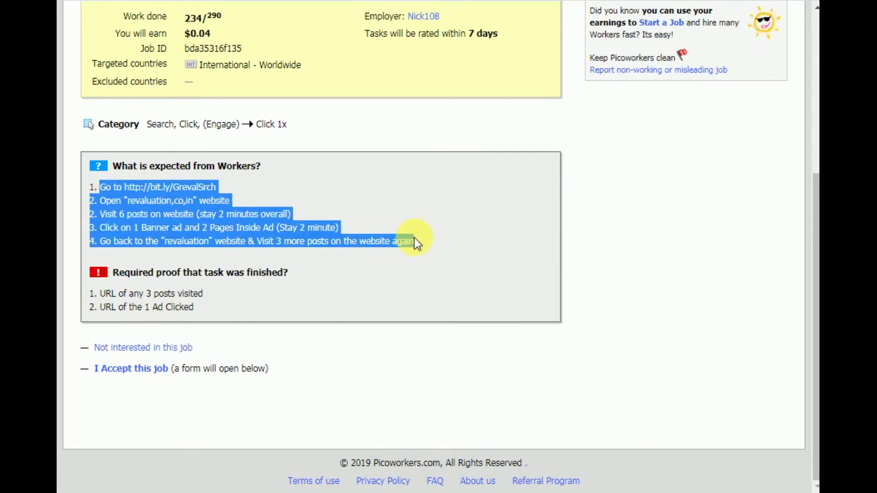
{"action": "left_click", "coordinate": [120, 299]}
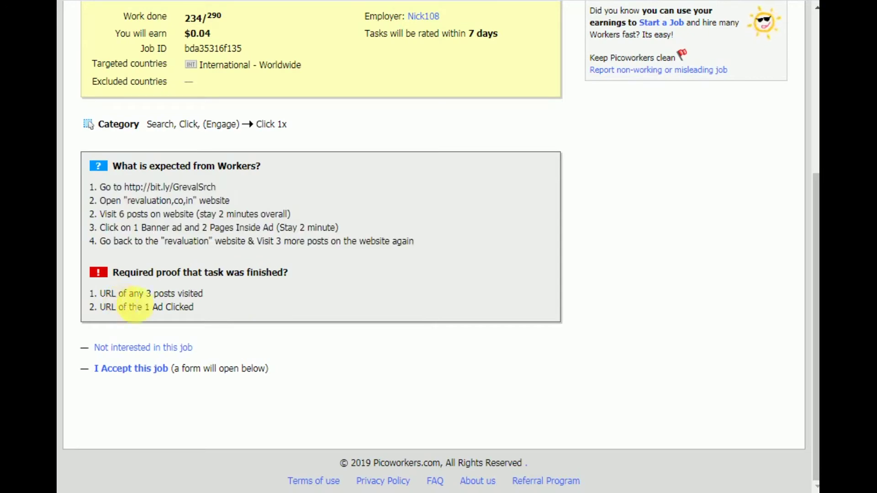
{"action": "left_click_drag", "start_coordinate": [91, 293], "coordinate": [207, 303]}
{"action": "left_click", "coordinate": [236, 309]}
{"action": "left_click", "coordinate": [145, 378]}
{"action": "scroll", "coordinate": [319, 311], "scroll_direction": "down", "scroll_amount": 3}
{"action": "left_click", "coordinate": [201, 388]}
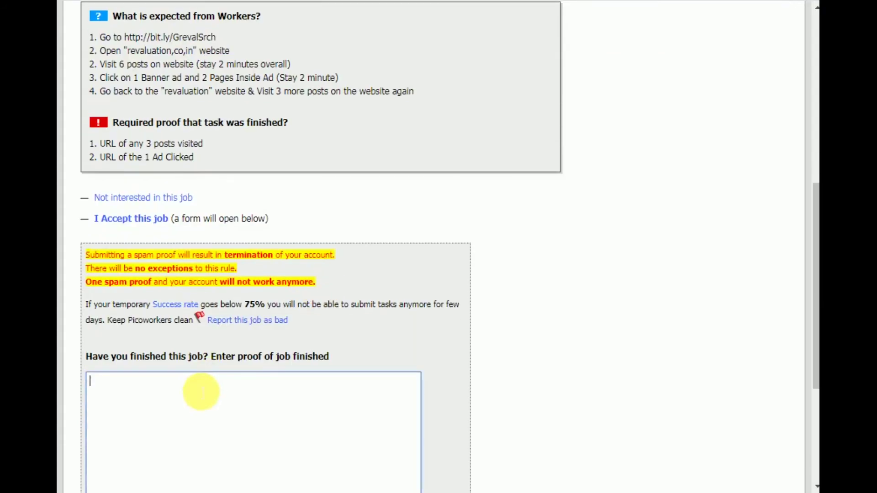
{"action": "scroll", "coordinate": [261, 382], "scroll_direction": "down", "scroll_amount": 5}
{"action": "scroll", "coordinate": [294, 234], "scroll_direction": "up", "scroll_amount": 5}
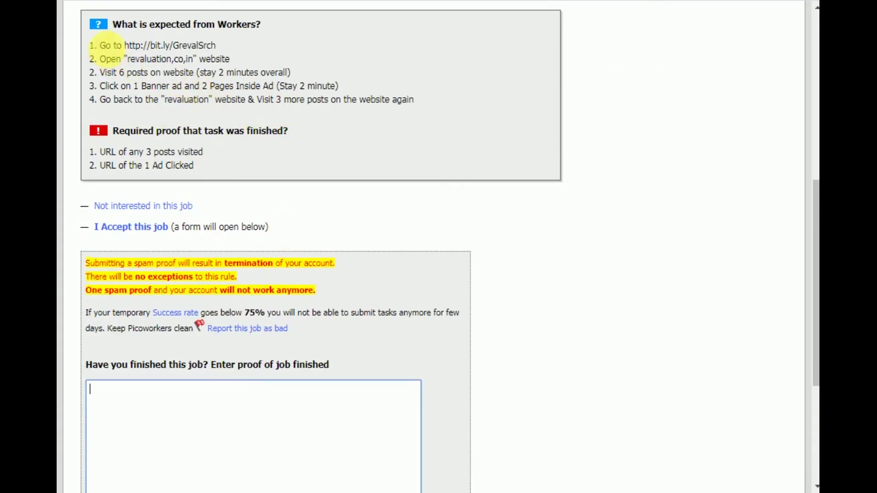
Enter the item numbers 1 and 2 on separate lines in the proof box, matching the required proof.
{"action": "type", "text": "1"}
{"action": "key", "text": "Return"}
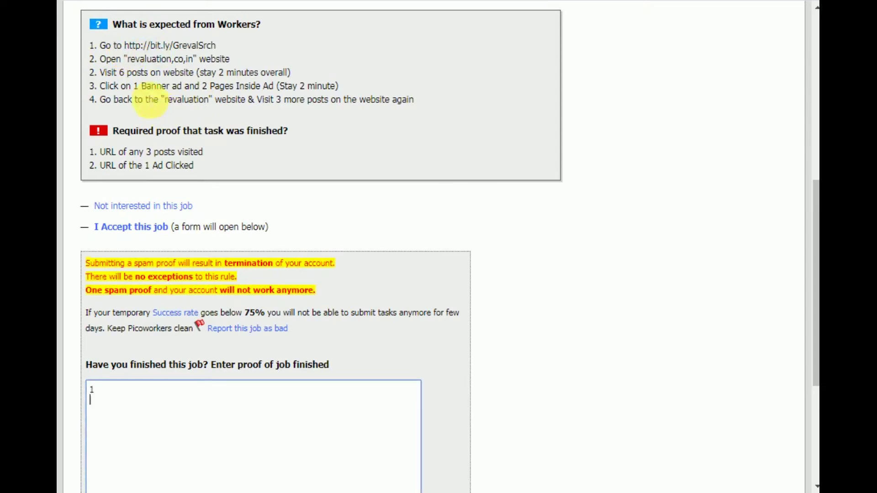
{"action": "left_click_drag", "start_coordinate": [119, 73], "coordinate": [170, 74]}
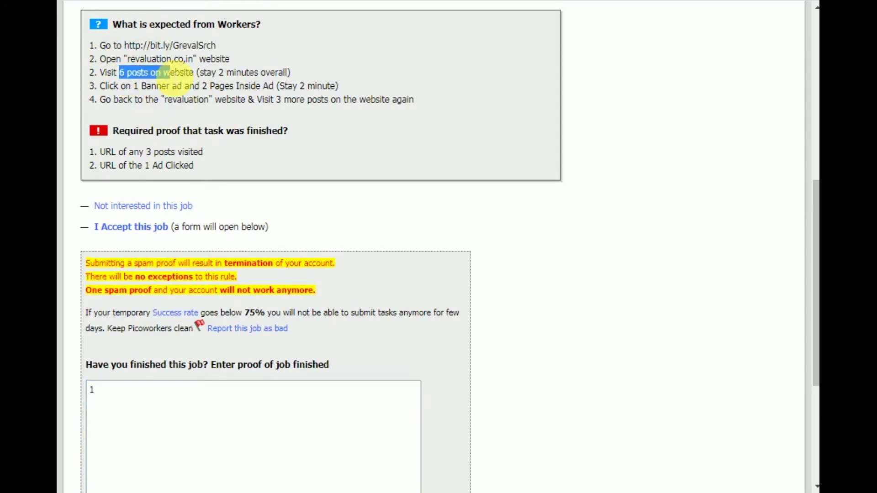
{"action": "left_click", "coordinate": [109, 412]}
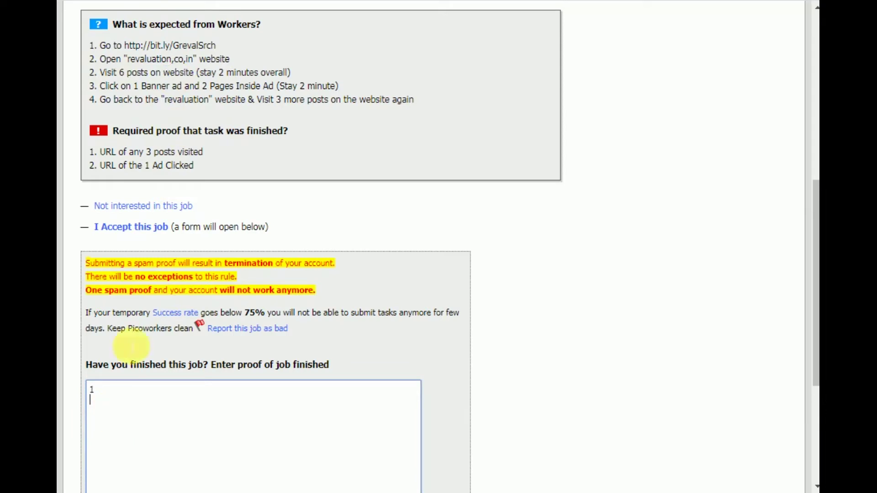
{"action": "left_click_drag", "start_coordinate": [99, 152], "coordinate": [160, 153]}
{"action": "left_click", "coordinate": [111, 415]}
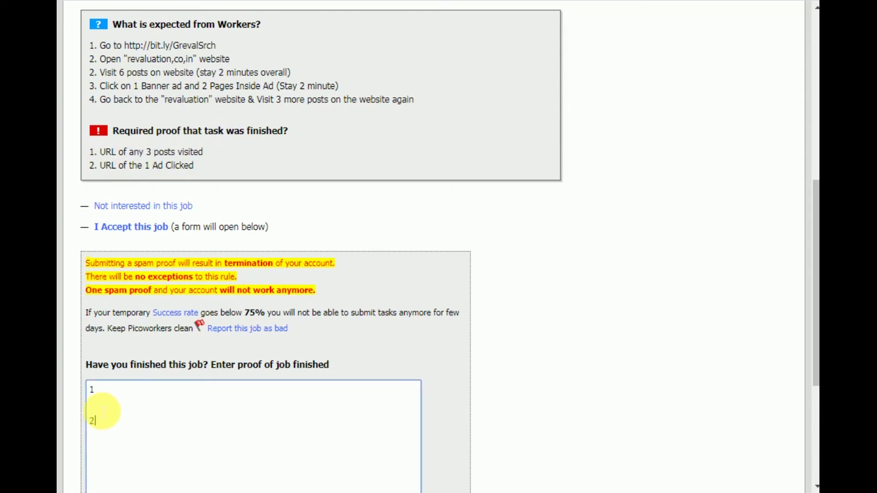
{"action": "key", "text": "Return"}
{"action": "left_click_drag", "start_coordinate": [118, 166], "coordinate": [179, 167]}
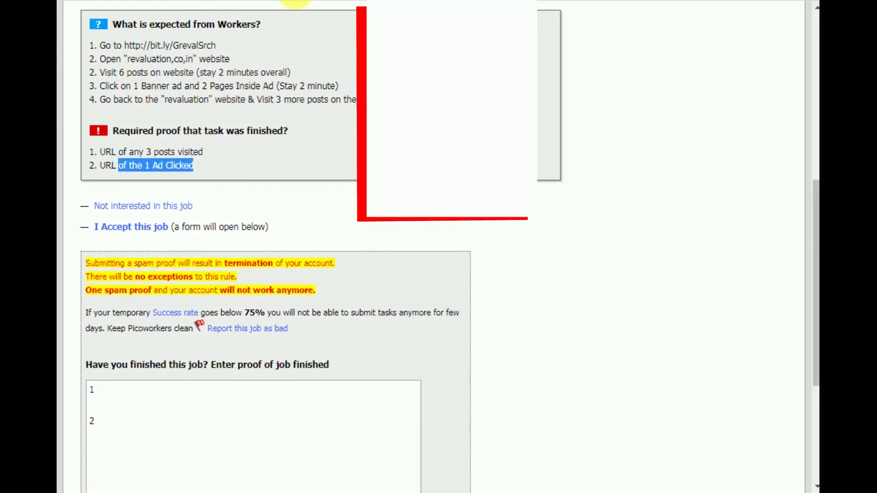
{"action": "left_click", "coordinate": [117, 431]}
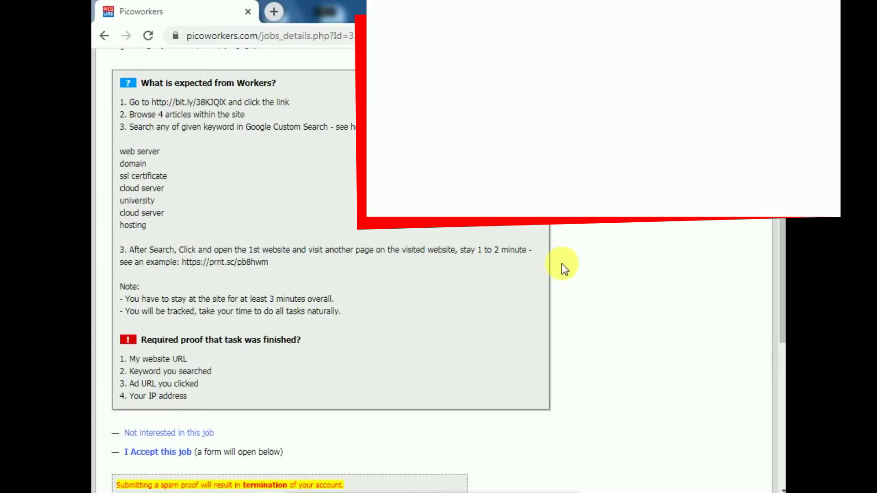
Select the full page address of the "Visit Website + Click 1x" job in the browser.
{"action": "scroll", "coordinate": [568, 248], "scroll_direction": "up", "scroll_amount": 7}
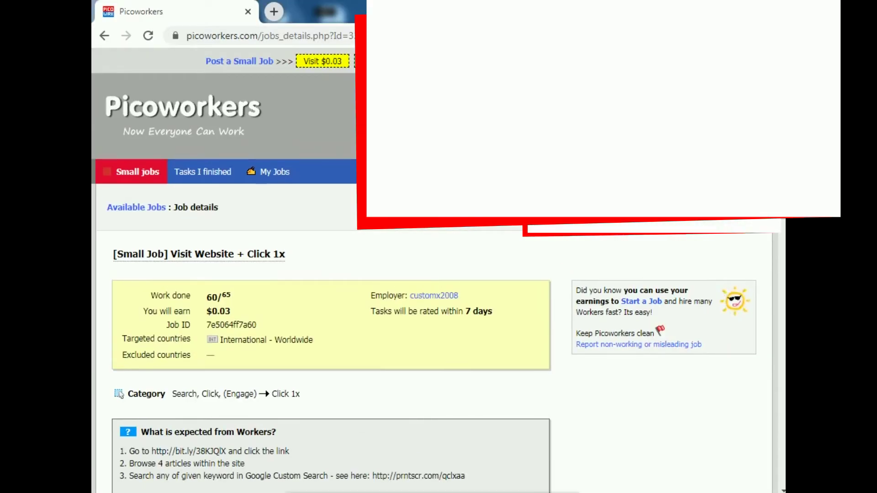
{"action": "left_click", "coordinate": [509, 36]}
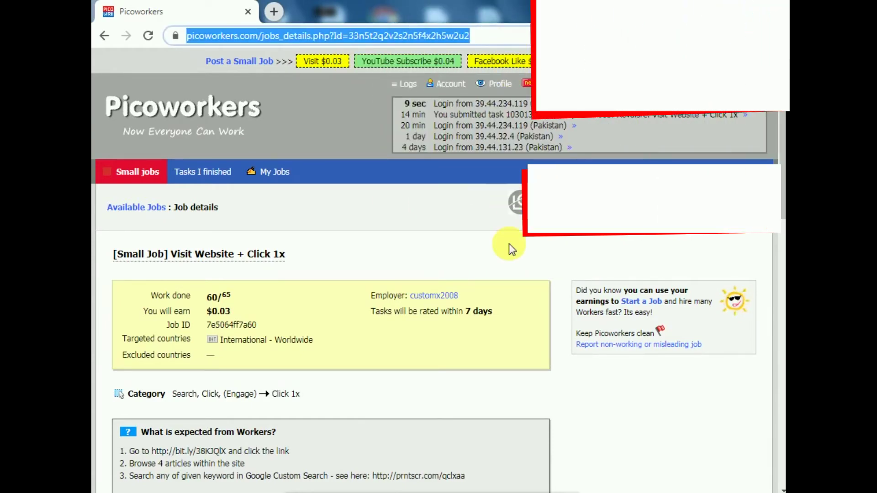
{"action": "left_click", "coordinate": [493, 44]}
{"action": "mouse_move", "coordinate": [501, 30]}
{"action": "left_mouse_down"}
{"action": "mouse_move", "coordinate": [271, 64]}
{"action": "mouse_move", "coordinate": [169, 45]}
{"action": "left_mouse_up"}
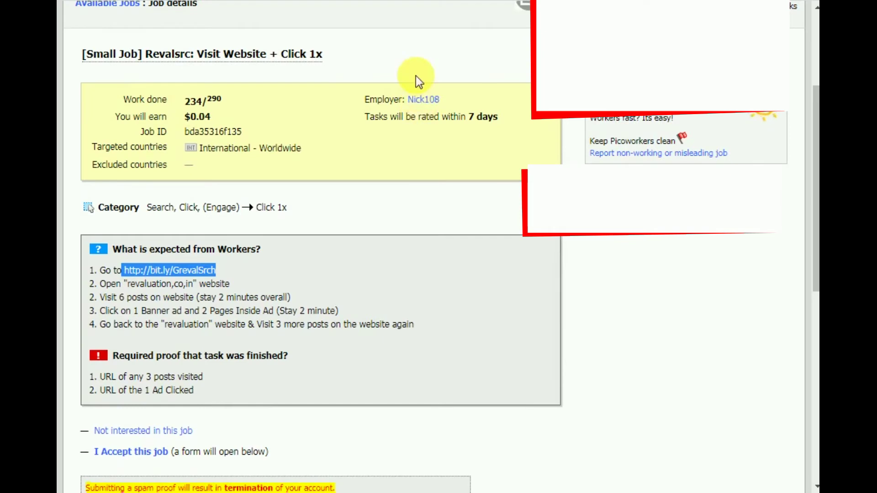
Check the targeted and excluded countries of the "Revalsrc: Visit Website + Click 1x" job.
{"action": "scroll", "coordinate": [415, 74], "scroll_direction": "up", "scroll_amount": 2}
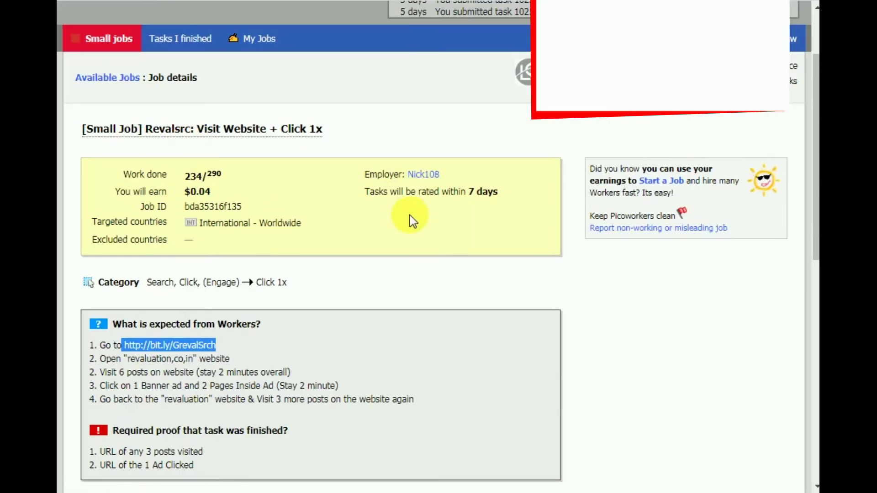
{"action": "scroll", "coordinate": [434, 169], "scroll_direction": "down", "scroll_amount": 8}
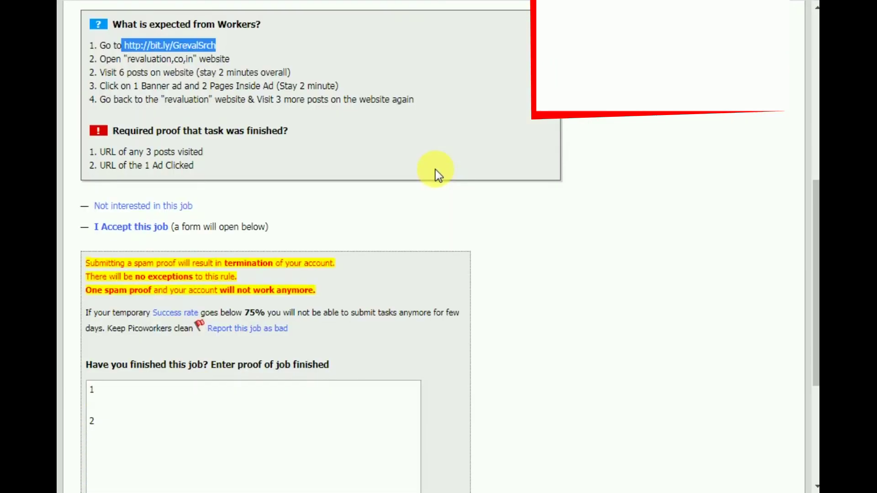
{"action": "scroll", "coordinate": [434, 169], "scroll_direction": "up", "scroll_amount": 6}
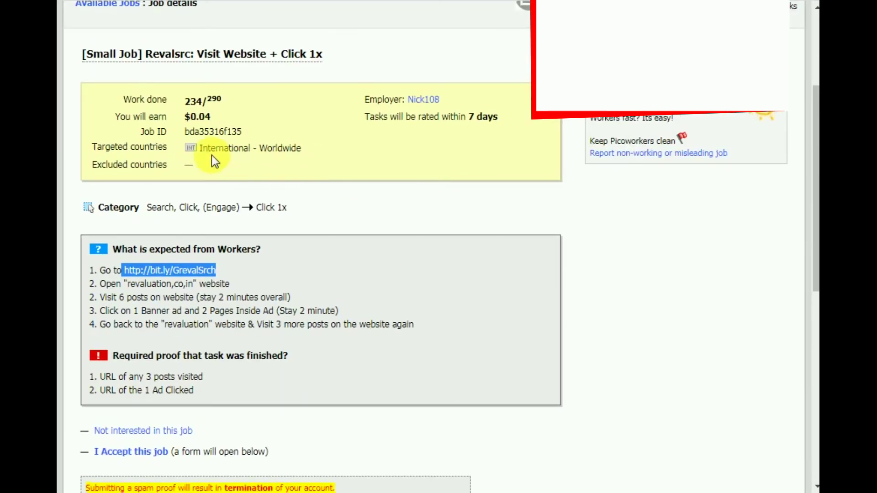
{"action": "left_click_drag", "start_coordinate": [200, 147], "coordinate": [350, 168]}
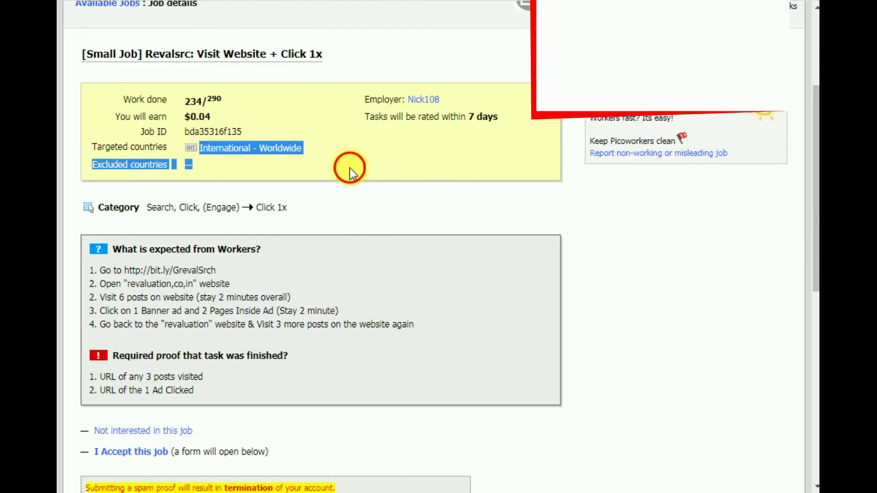
{"action": "left_click", "coordinate": [349, 168]}
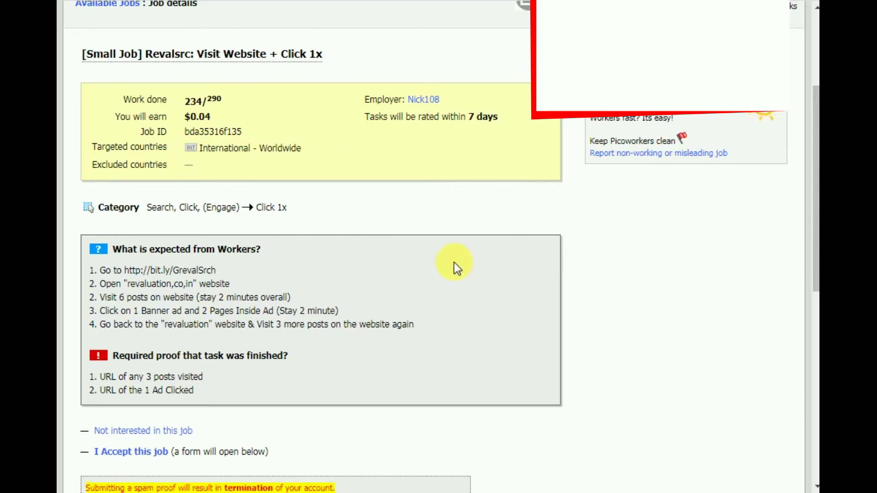
{"action": "scroll", "coordinate": [395, 284], "scroll_direction": "down", "scroll_amount": 3}
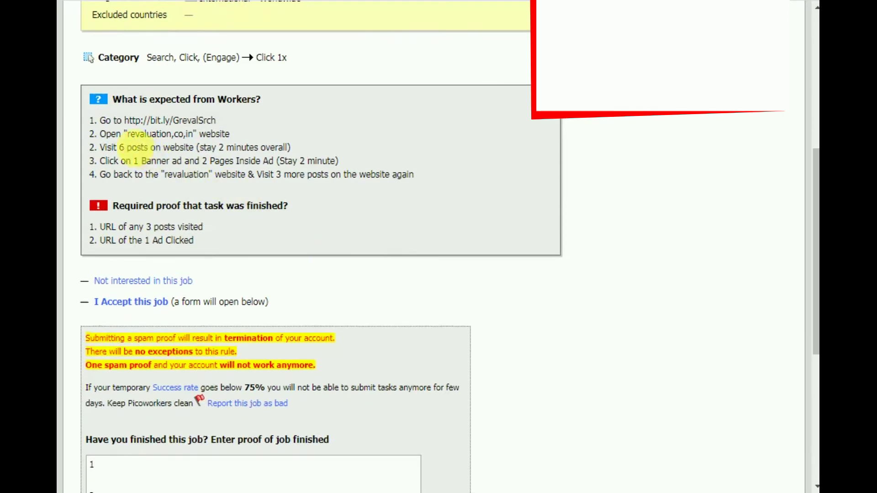
Follow the job's instructions by opening the revaluation.co.in GNM Exam Time Table 2020 result in the Google search.
{"action": "left_click_drag", "start_coordinate": [124, 121], "coordinate": [215, 121]}
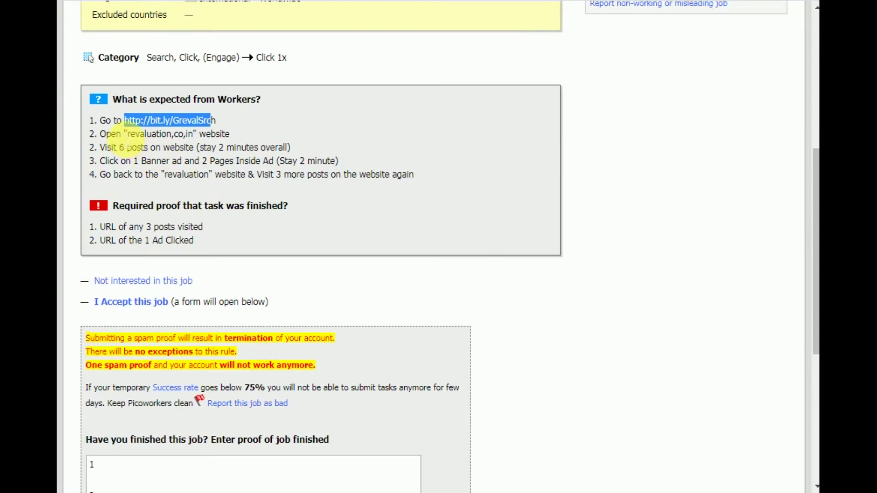
{"action": "left_click_drag", "start_coordinate": [125, 133], "coordinate": [251, 137]}
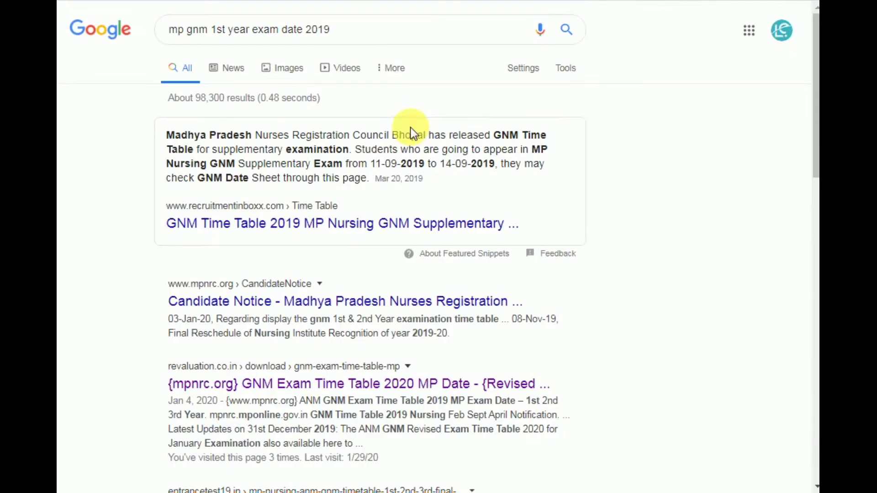
{"action": "scroll", "coordinate": [576, 240], "scroll_direction": "down", "scroll_amount": 3}
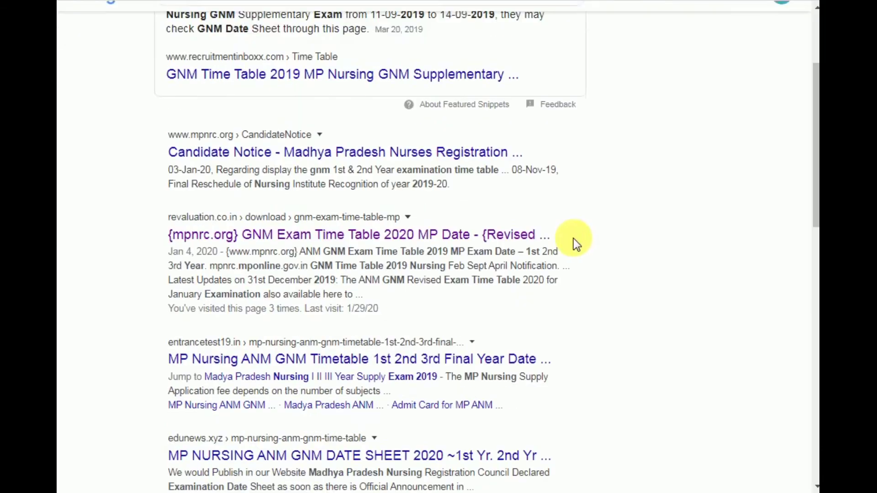
{"action": "left_click", "coordinate": [320, 235]}
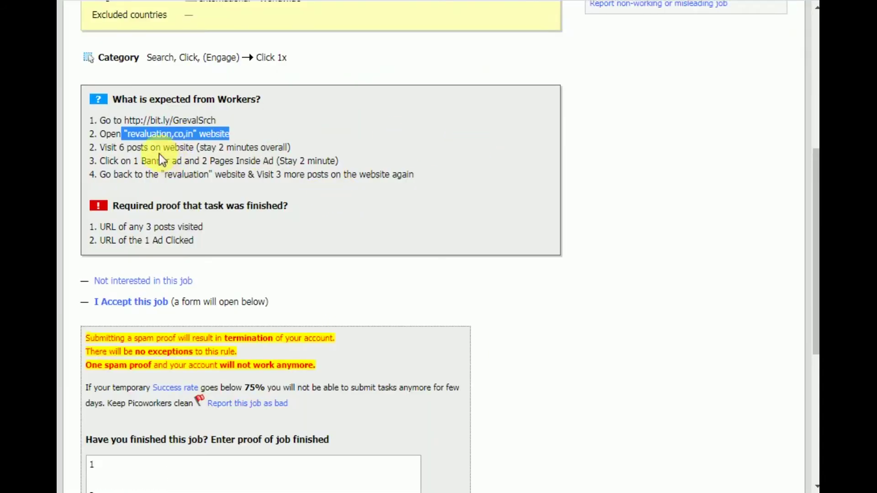
{"action": "left_click_drag", "start_coordinate": [118, 147], "coordinate": [216, 149]}
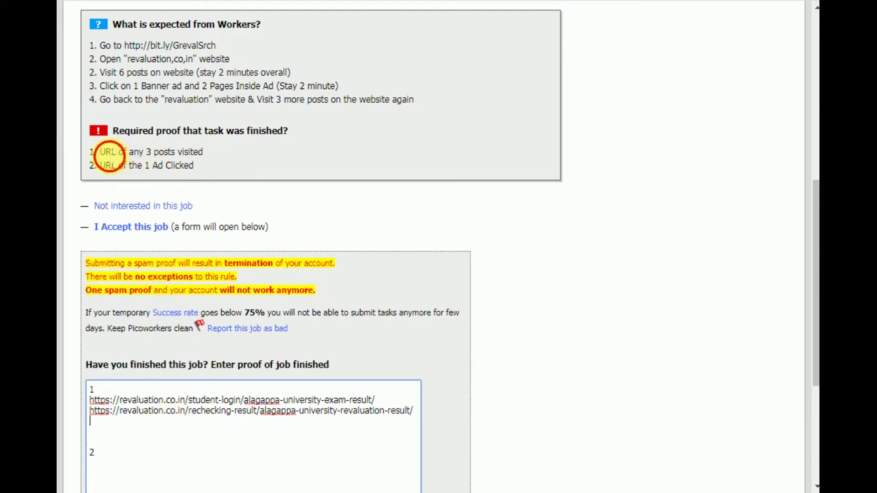
{"action": "left_click_drag", "start_coordinate": [105, 152], "coordinate": [146, 152]}
{"action": "left_click", "coordinate": [196, 153]}
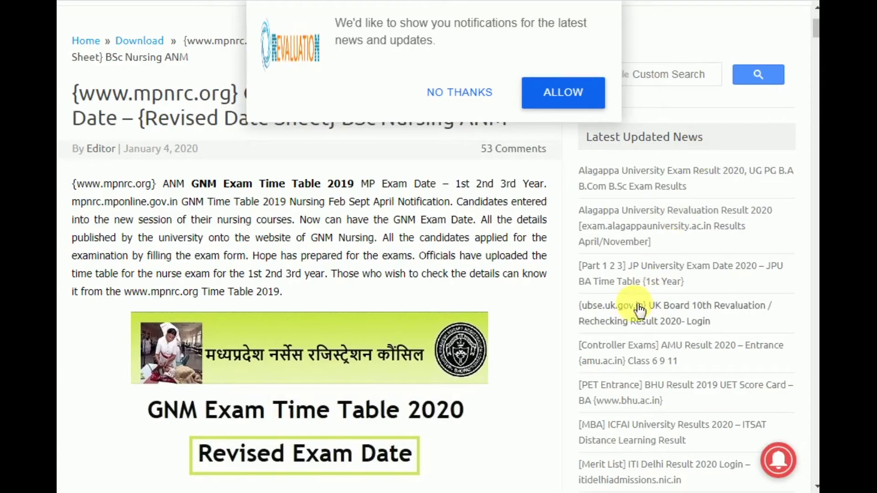
{"action": "left_click", "coordinate": [634, 304]}
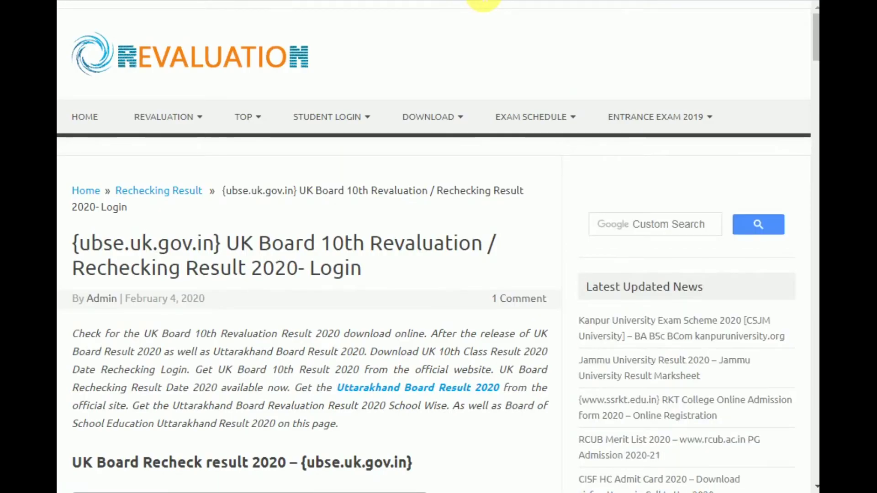
{"action": "key", "text": "ctrl+Tab"}
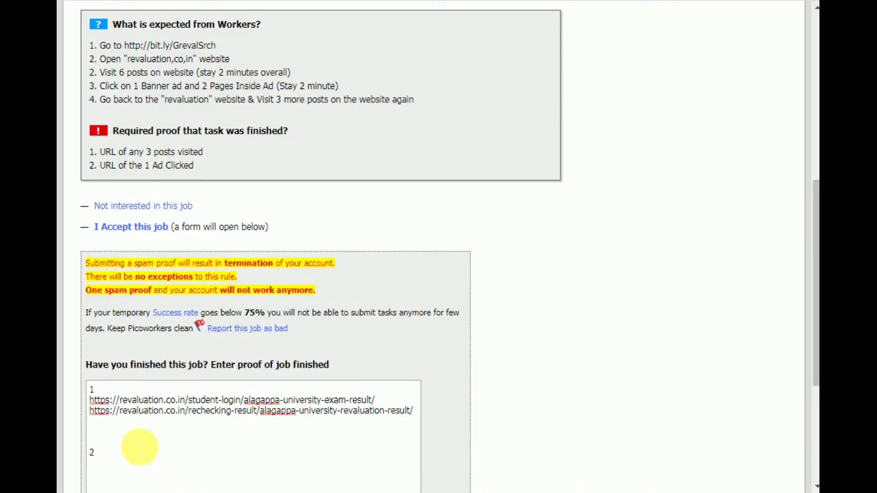
{"action": "left_click", "coordinate": [131, 432]}
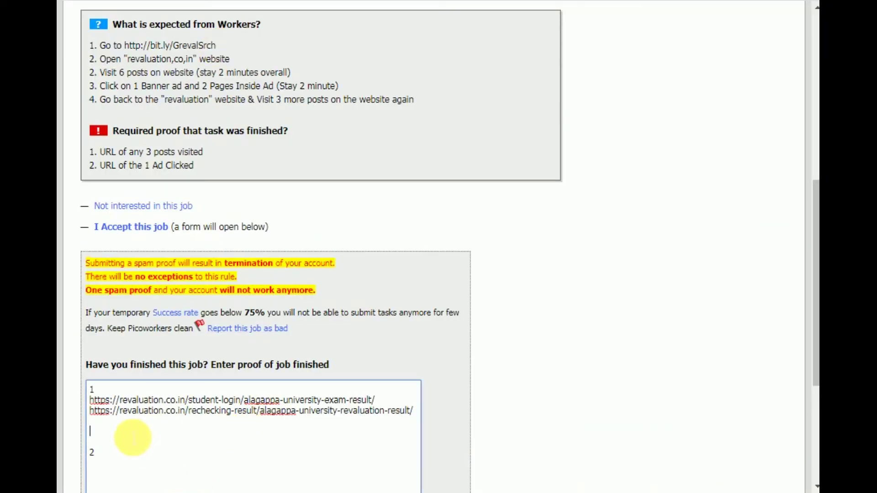
{"action": "type", "text": "https://revaluation.co.in/rechecking-result/uk-board-10th-revaluation/"}
{"action": "key", "text": "Return"}
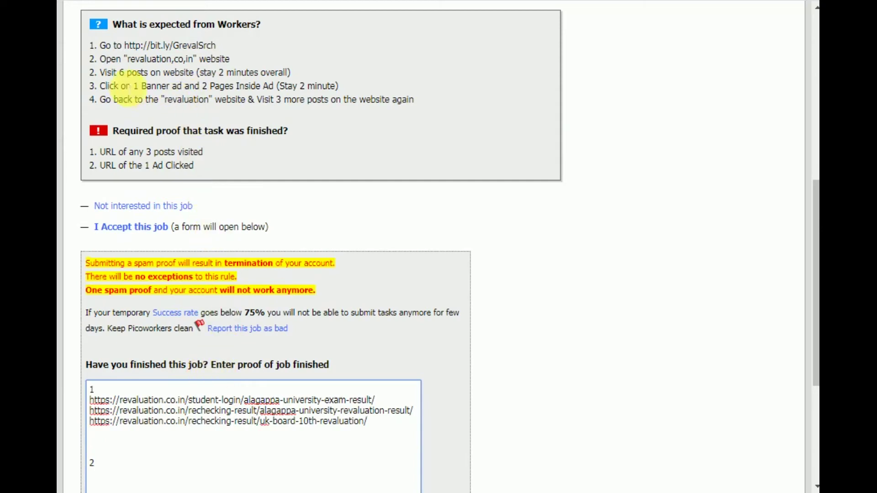
Check the ad URL requirement and remove the extra blank lines above item 2 in the proof box.
{"action": "left_click_drag", "start_coordinate": [113, 72], "coordinate": [142, 73]}
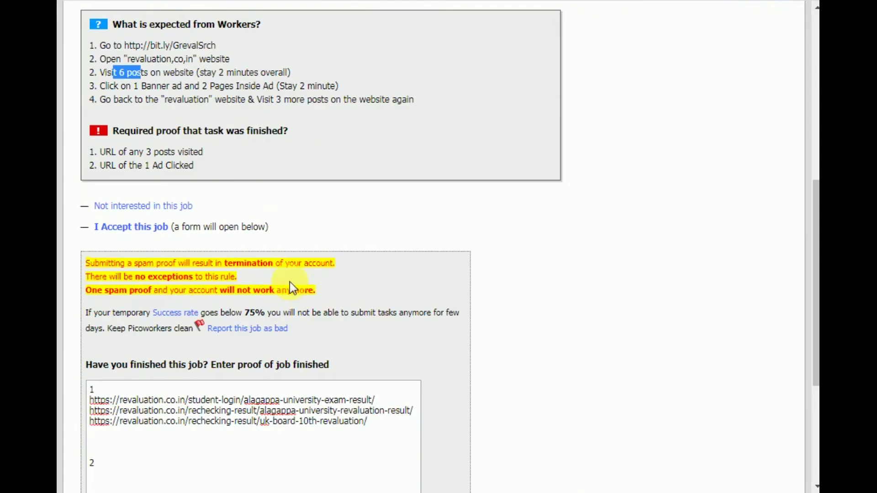
{"action": "scroll", "coordinate": [289, 283], "scroll_direction": "down", "scroll_amount": 2}
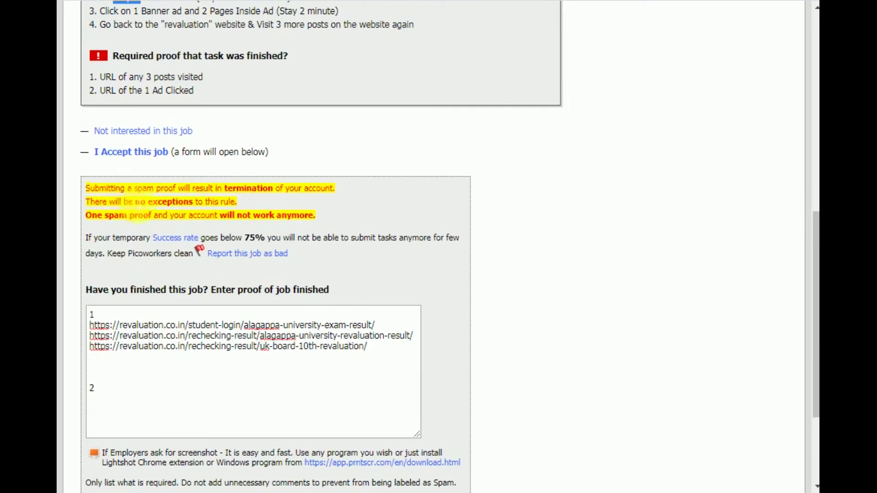
{"action": "left_click_drag", "start_coordinate": [100, 91], "coordinate": [219, 89]}
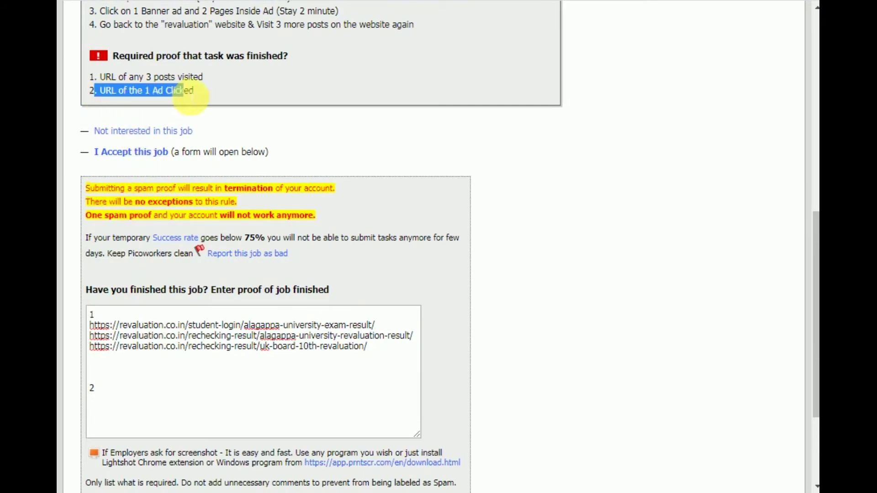
{"action": "left_click", "coordinate": [117, 398]}
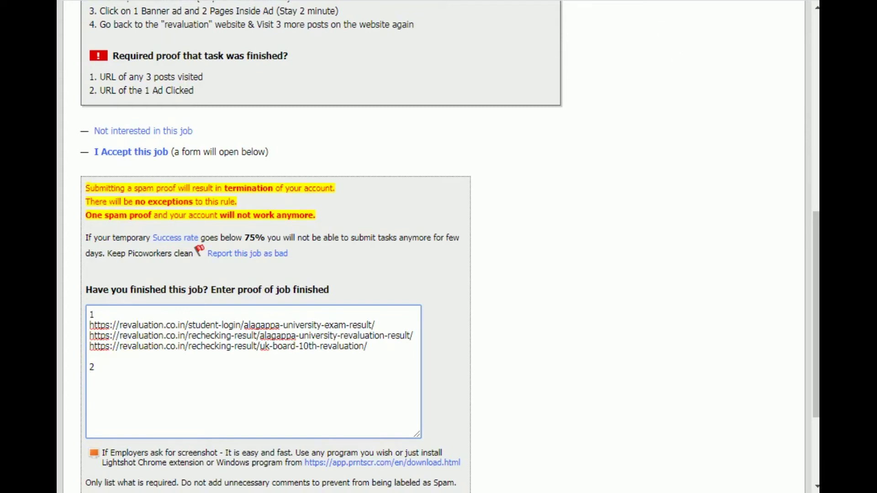
Open the LandingCube banner ad on the revaluation.co.in page and add its landingcube.com/grow-rankings URL under item 2 of the proof.
{"action": "key", "text": "ctrl+Tab"}
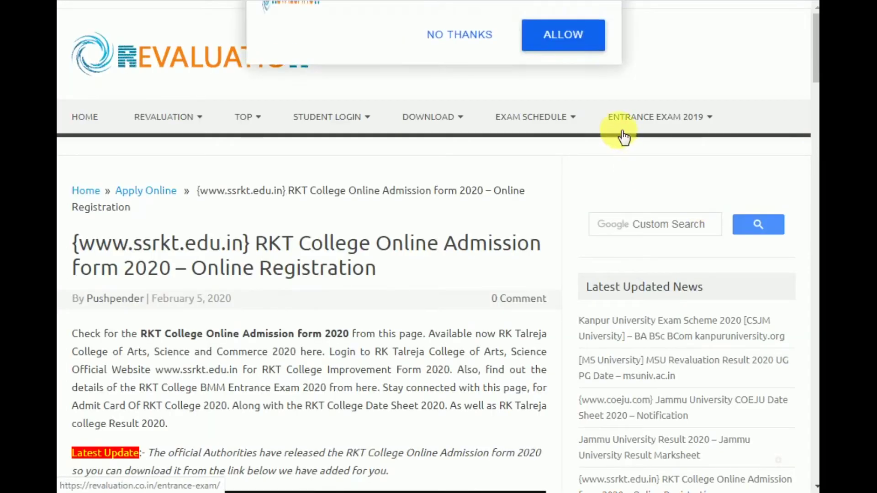
{"action": "scroll", "coordinate": [749, 194], "scroll_direction": "down", "scroll_amount": 5}
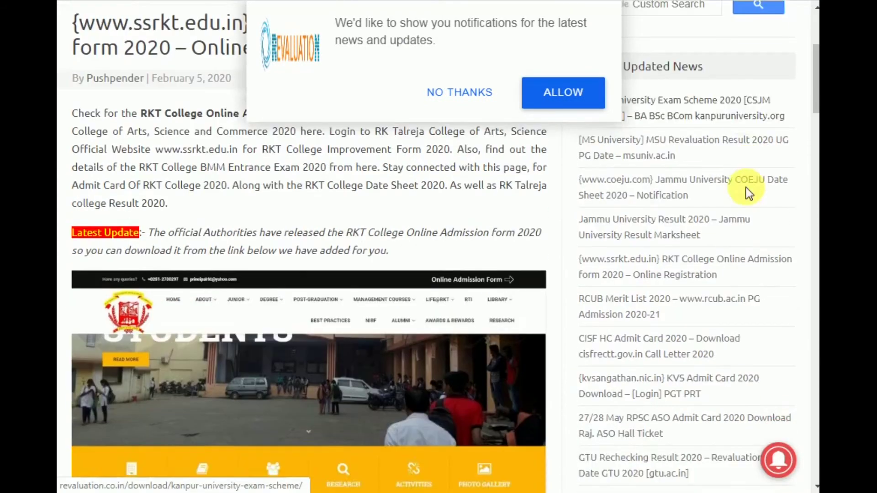
{"action": "scroll", "coordinate": [746, 188], "scroll_direction": "down", "scroll_amount": 15}
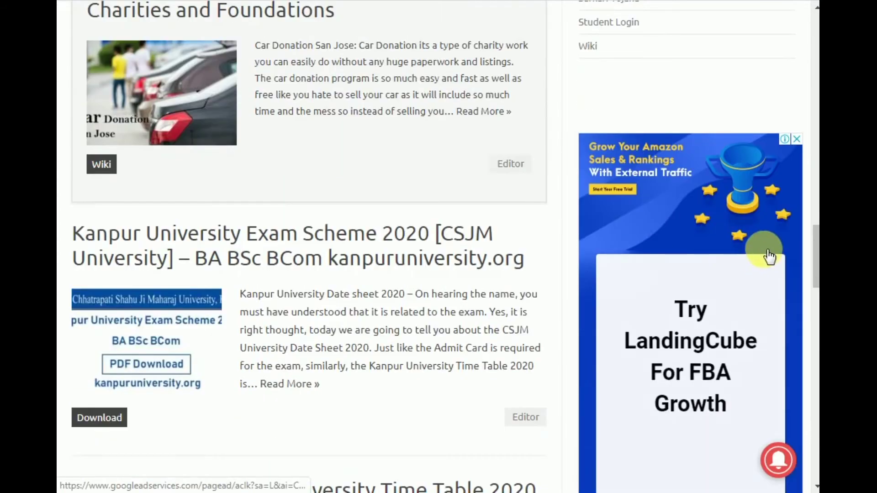
{"action": "scroll", "coordinate": [769, 257], "scroll_direction": "down", "scroll_amount": 3}
{"action": "scroll", "coordinate": [754, 159], "scroll_direction": "up", "scroll_amount": 1}
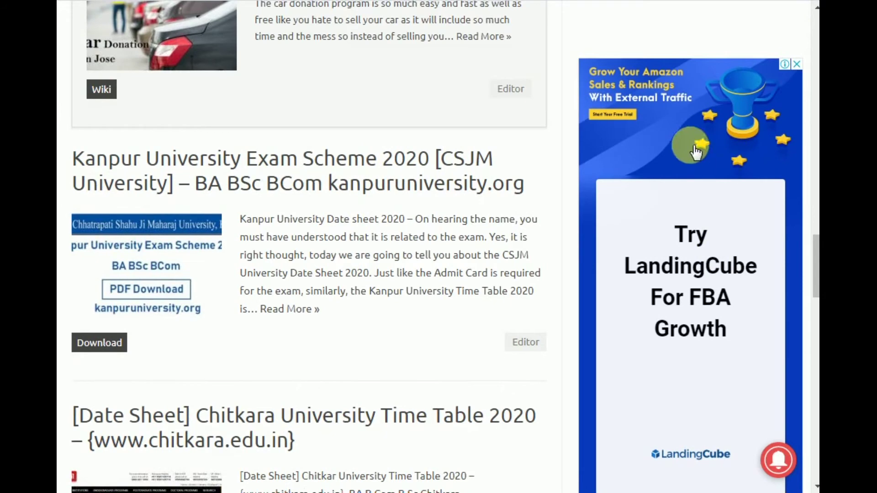
{"action": "scroll", "coordinate": [727, 197], "scroll_direction": "down", "scroll_amount": 2}
{"action": "scroll", "coordinate": [729, 197], "scroll_direction": "up", "scroll_amount": 3}
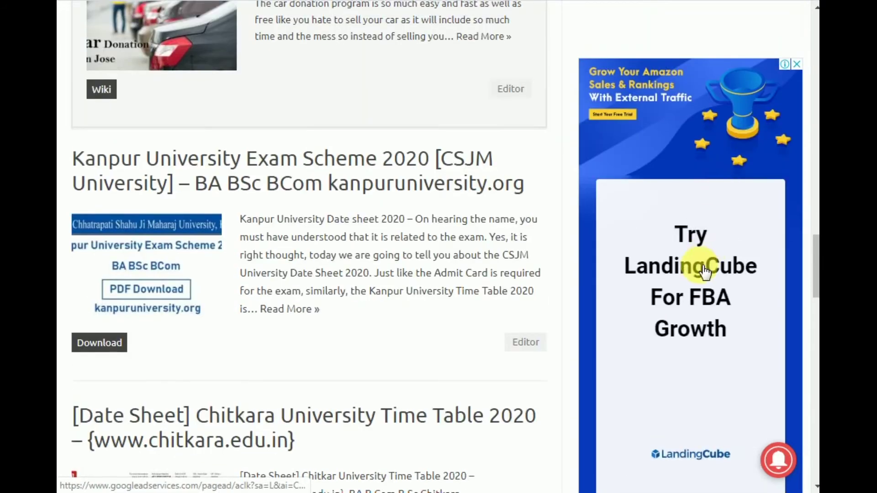
{"action": "left_click", "coordinate": [704, 272]}
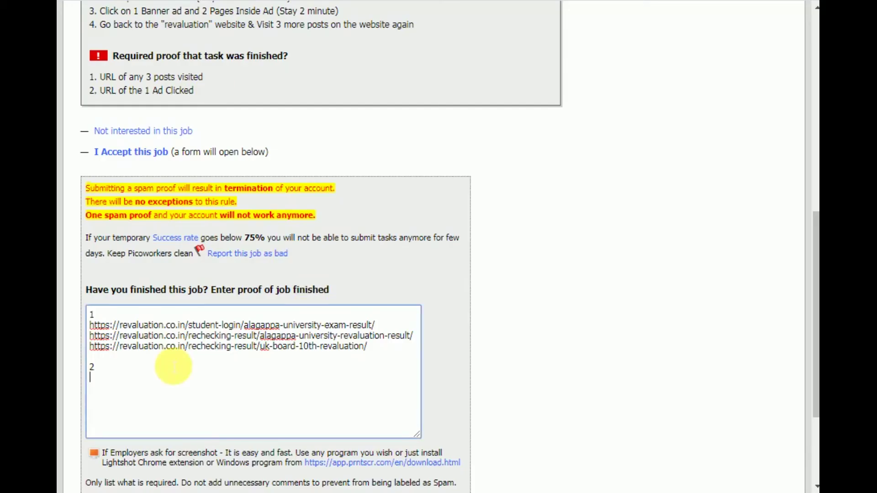
{"action": "type", "text": "https://landingcube.com/grow-rankings/?gclid=CjwKCAiAyeTxBRBvEiwAuM8dnWMEFOccWK9pZ-D5-A0V7JLhH4l_tAU3mmA9Ns3zt3ajmuFOy8TeTRoCUL4QAvD_BwE"}
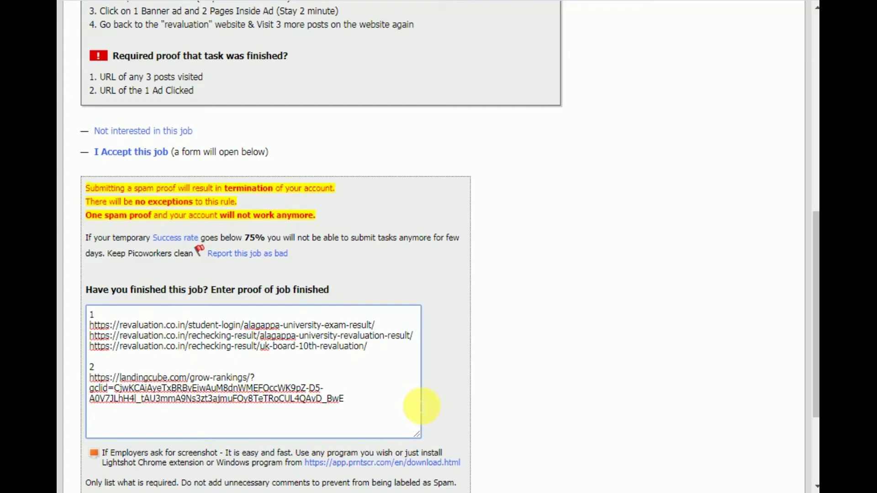
{"action": "left_click", "coordinate": [401, 5]}
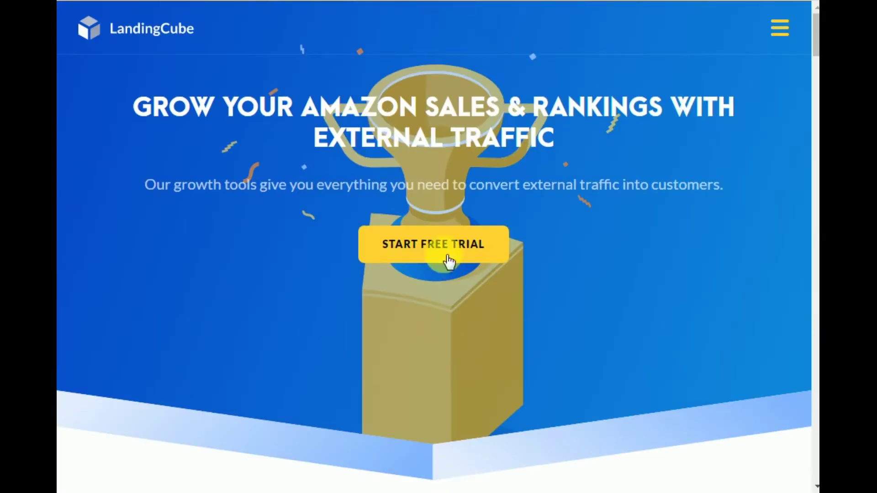
{"action": "scroll", "coordinate": [602, 155], "scroll_direction": "down", "scroll_amount": 15}
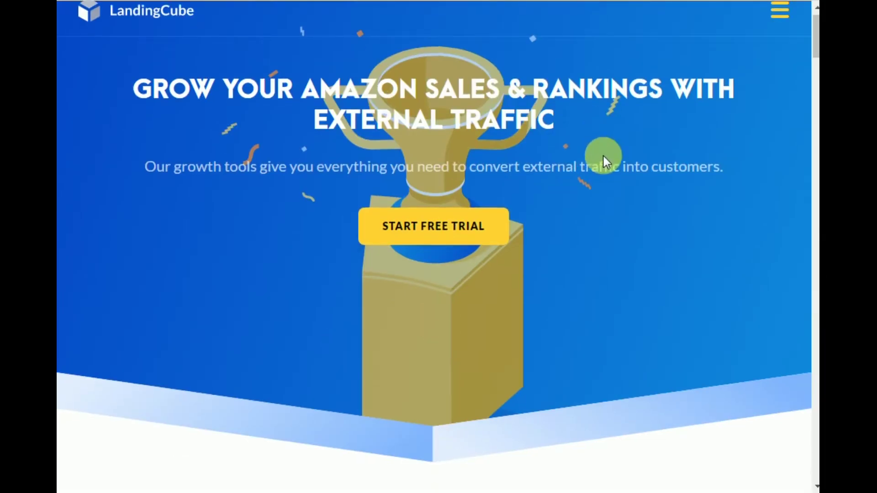
{"action": "scroll", "coordinate": [615, 202], "scroll_direction": "down", "scroll_amount": 20}
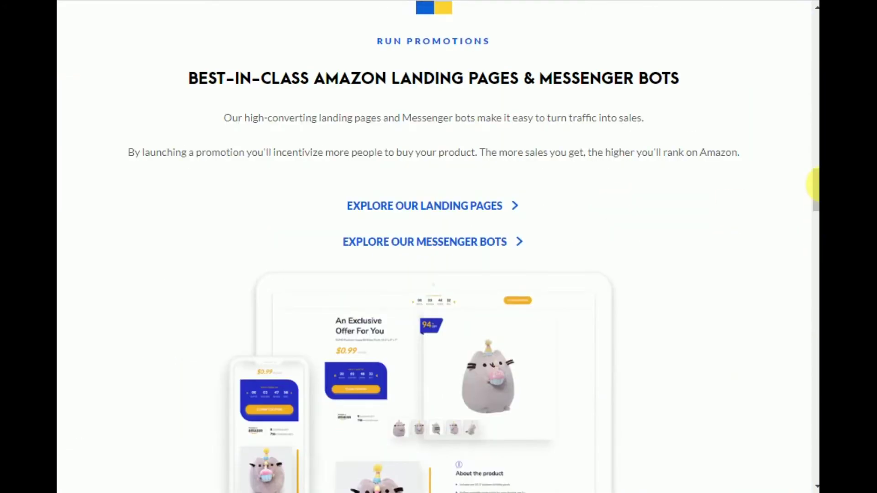
{"action": "left_click_drag", "start_coordinate": [813, 186], "coordinate": [811, 456]}
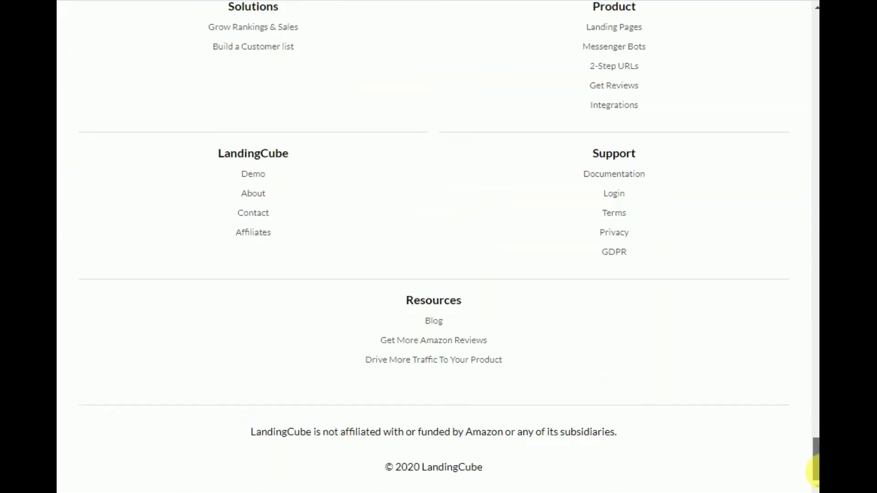
{"action": "left_click", "coordinate": [603, 32]}
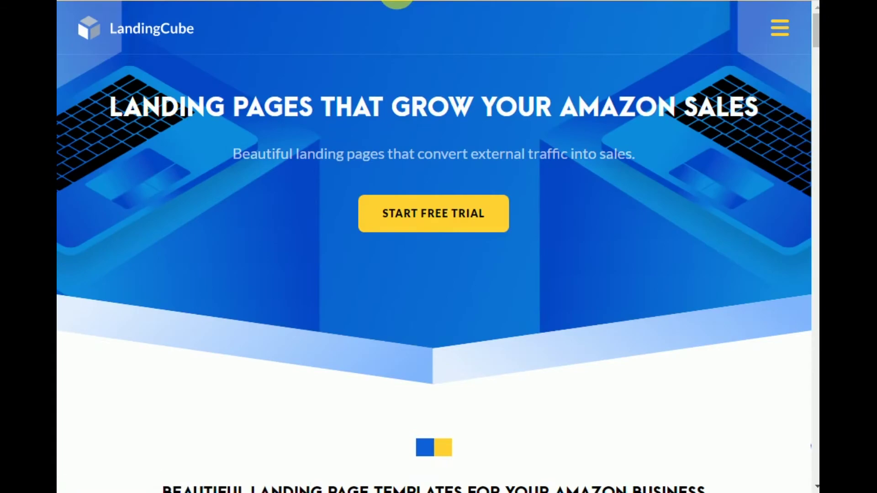
{"action": "left_click", "coordinate": [75, 1]}
{"action": "left_click", "coordinate": [299, 417]}
{"action": "type", "text": "https://landingcube.com/amazon-landing-pages/"}
{"action": "key", "text": "Return"}
{"action": "key", "text": "Return"}
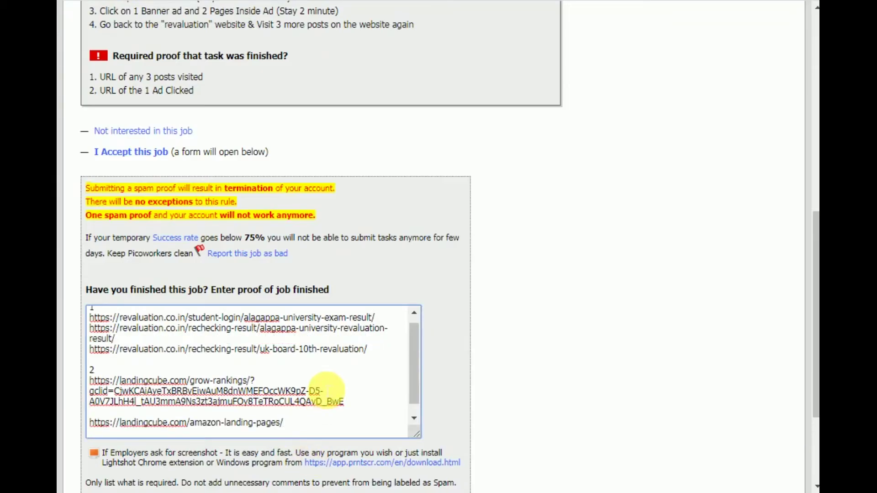
{"action": "type", "text": "https://landingcube.com/pricing/"}
{"action": "key", "text": "Return"}
Recheck the job's expected work and its required proof against the entered URLs.
{"action": "scroll", "coordinate": [552, 272], "scroll_direction": "up", "scroll_amount": 5}
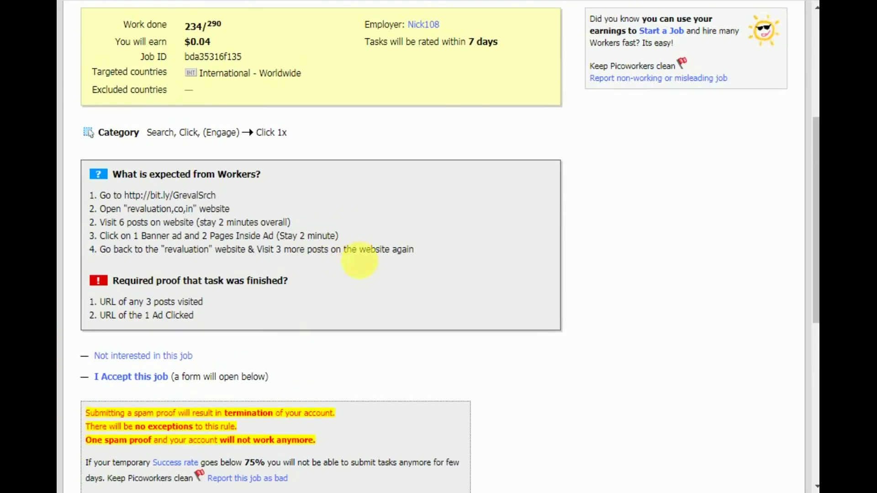
{"action": "left_click_drag", "start_coordinate": [100, 197], "coordinate": [257, 187]}
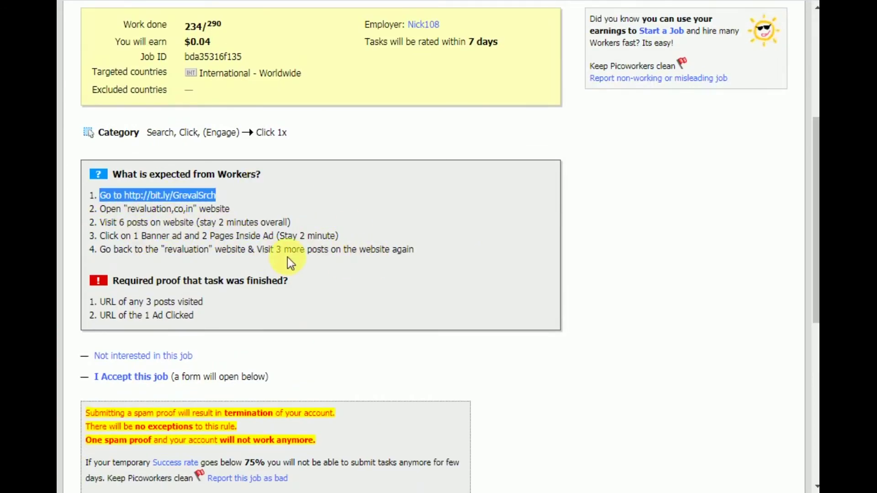
{"action": "scroll", "coordinate": [288, 256], "scroll_direction": "down", "scroll_amount": 2}
{"action": "left_click_drag", "start_coordinate": [100, 227], "coordinate": [196, 233]}
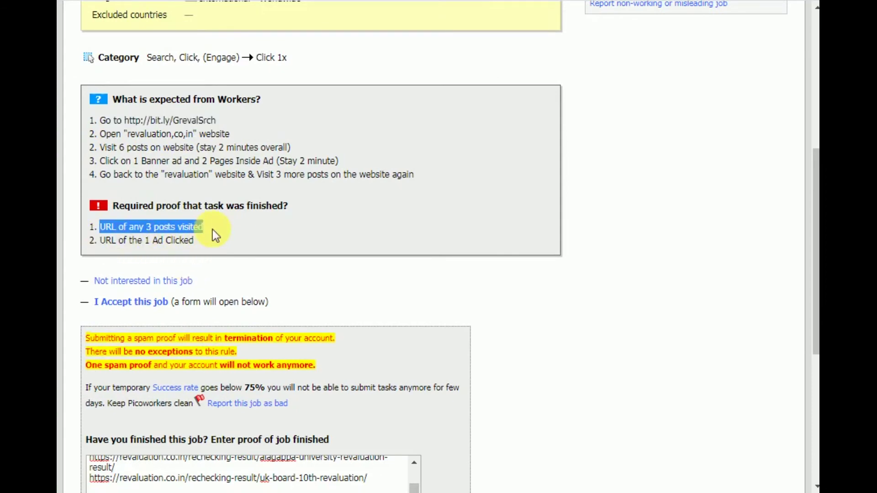
{"action": "scroll", "coordinate": [250, 226], "scroll_direction": "down", "scroll_amount": 6}
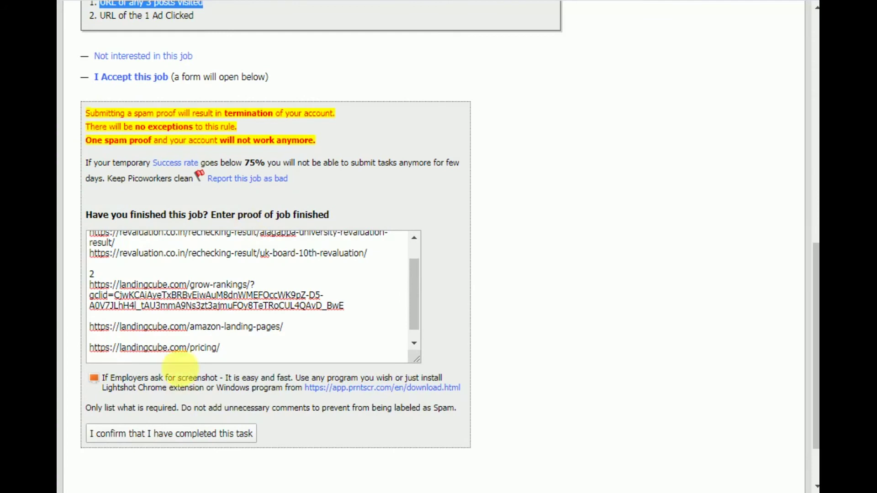
Review the post and ad URLs in the proof box and submit the job as completed.
{"action": "double_click", "coordinate": [407, 305]}
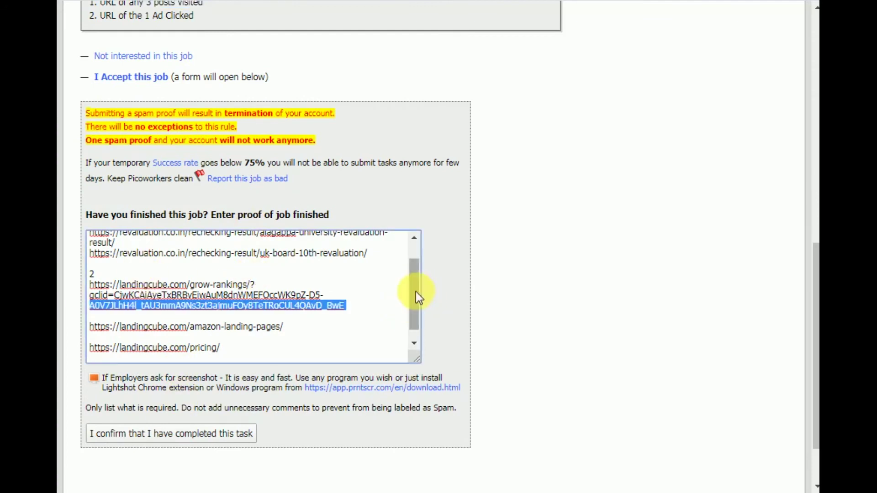
{"action": "left_click_drag", "start_coordinate": [415, 292], "coordinate": [417, 263]}
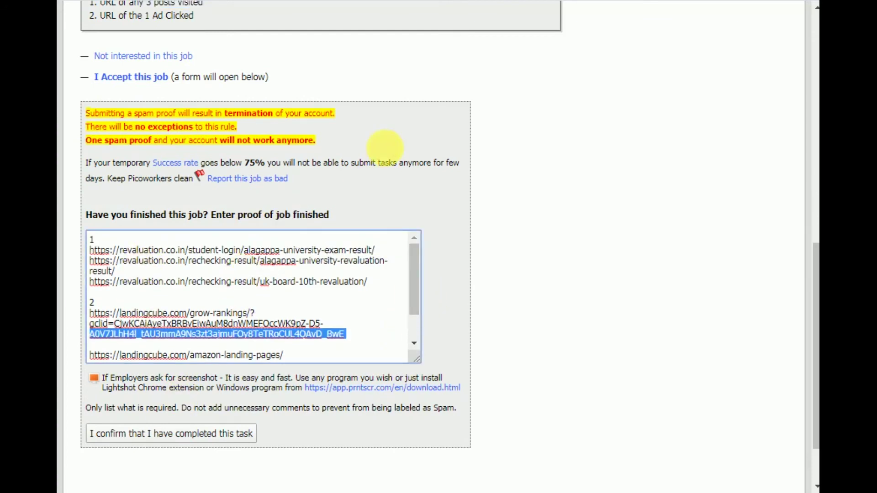
{"action": "scroll", "coordinate": [384, 150], "scroll_direction": "up", "scroll_amount": 1}
{"action": "scroll", "coordinate": [320, 128], "scroll_direction": "up", "scroll_amount": 2}
{"action": "mouse_move", "coordinate": [118, 90]}
{"action": "left_mouse_down"}
{"action": "mouse_move", "coordinate": [202, 91]}
{"action": "mouse_move", "coordinate": [113, 90]}
{"action": "left_mouse_up"}
{"action": "scroll", "coordinate": [405, 150], "scroll_direction": "down", "scroll_amount": 3}
{"action": "left_click", "coordinate": [279, 344]}
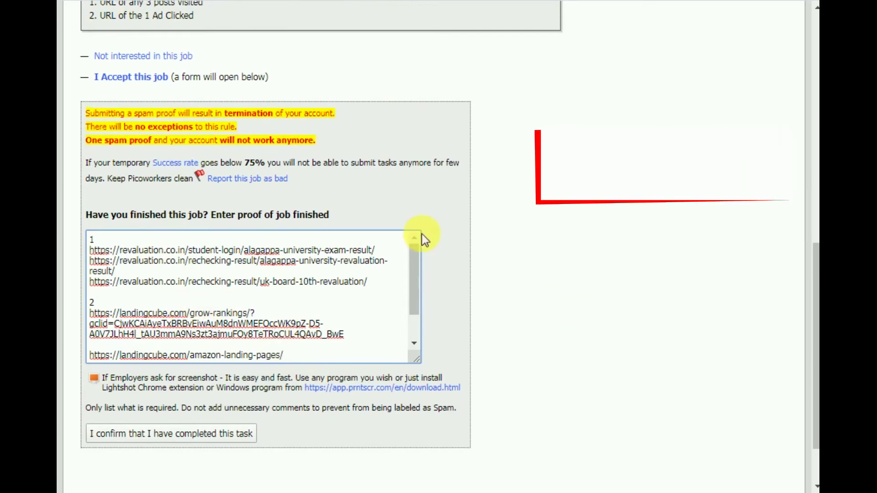
{"action": "left_click", "coordinate": [142, 434]}
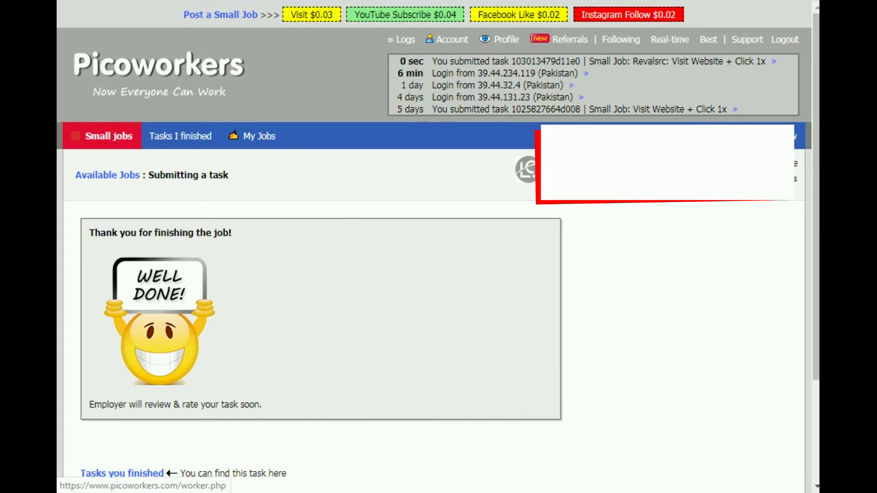
Return to the small jobs and examine the required proof of the "Gardening Website: Visit Website + Click 2x" job.
{"action": "left_click", "coordinate": [98, 137]}
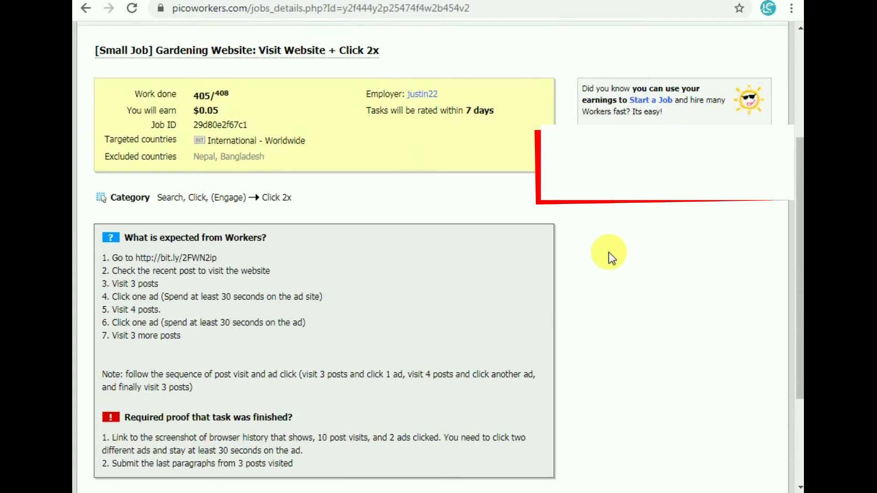
{"action": "scroll", "coordinate": [612, 255], "scroll_direction": "up", "scroll_amount": 4}
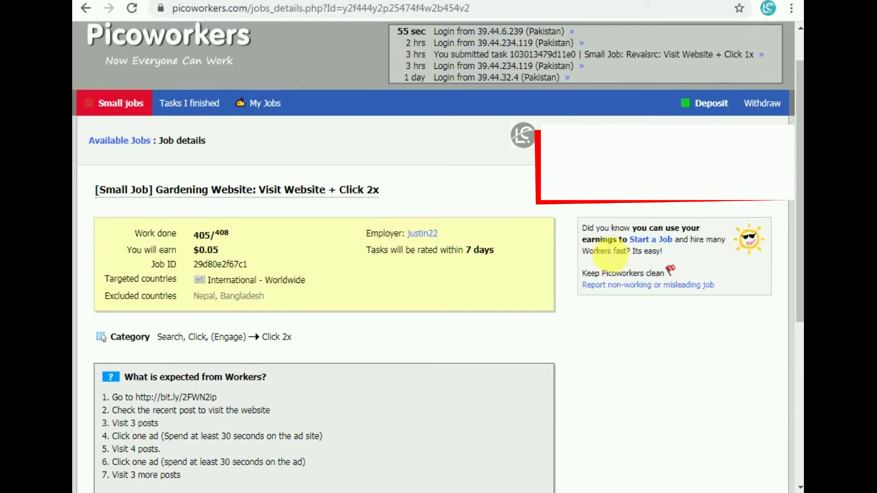
{"action": "scroll", "coordinate": [604, 249], "scroll_direction": "down", "scroll_amount": 6}
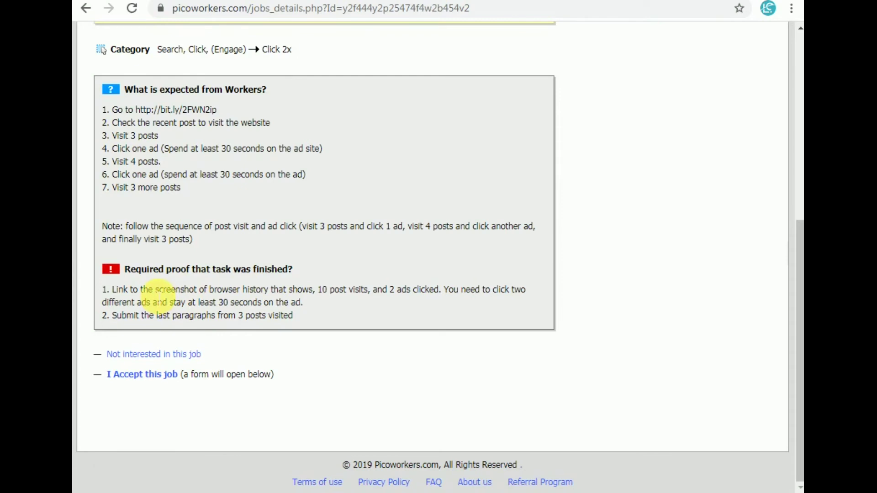
{"action": "double_click", "coordinate": [169, 291]}
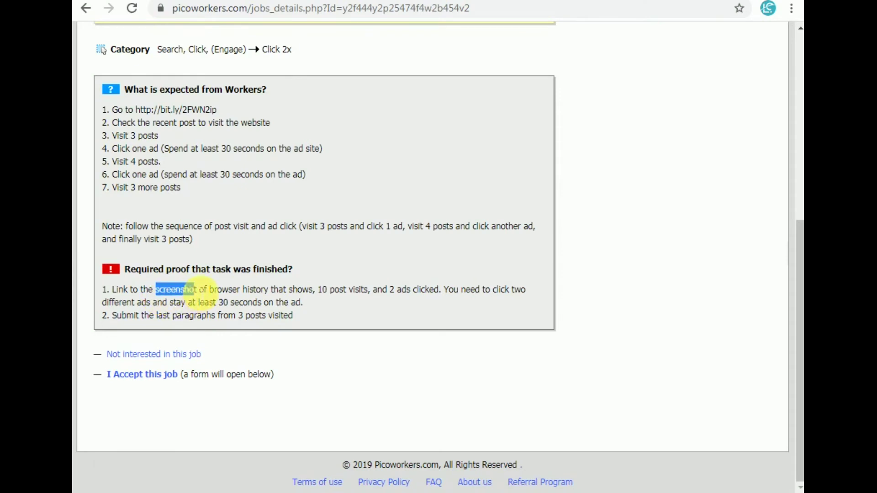
{"action": "left_click_drag", "start_coordinate": [202, 293], "coordinate": [285, 297]}
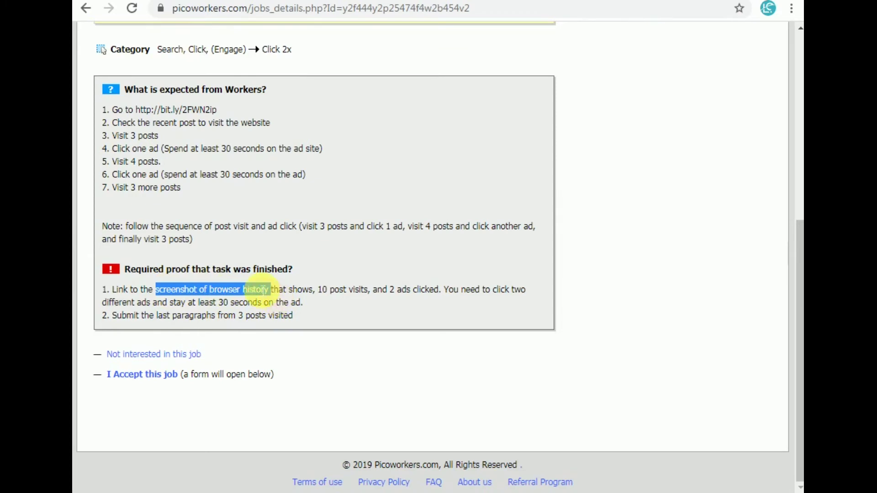
{"action": "left_click_drag", "start_coordinate": [209, 289], "coordinate": [264, 292]}
{"action": "left_click", "coordinate": [303, 278]}
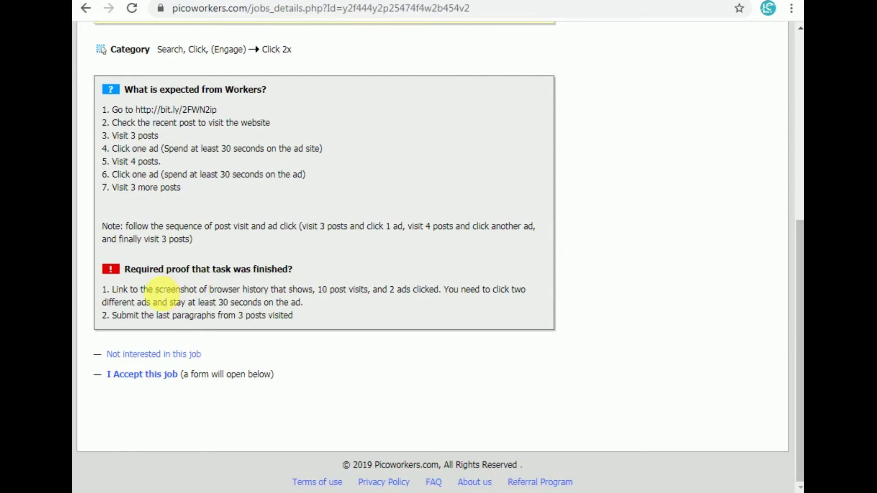
Check the job's screenshot requirement and locate the Snipping Tool among the Windows Accessories programs.
{"action": "left_click_drag", "start_coordinate": [156, 290], "coordinate": [207, 290]}
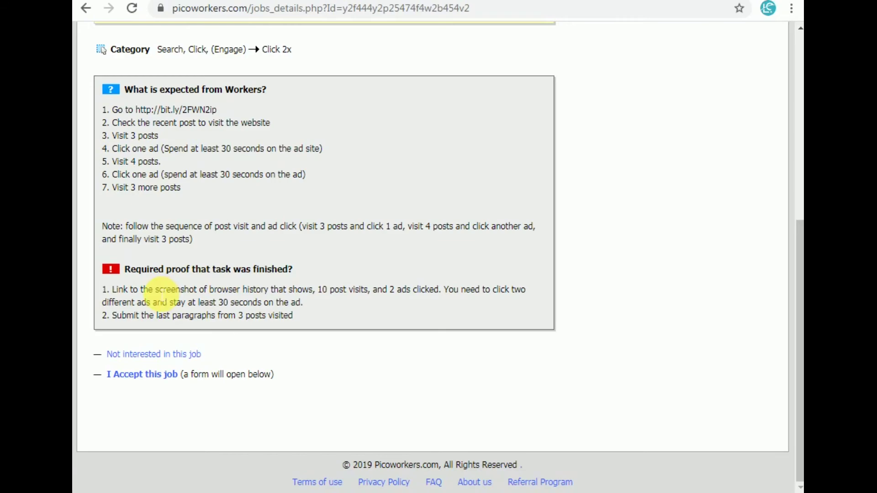
{"action": "left_click_drag", "start_coordinate": [156, 291], "coordinate": [197, 293]}
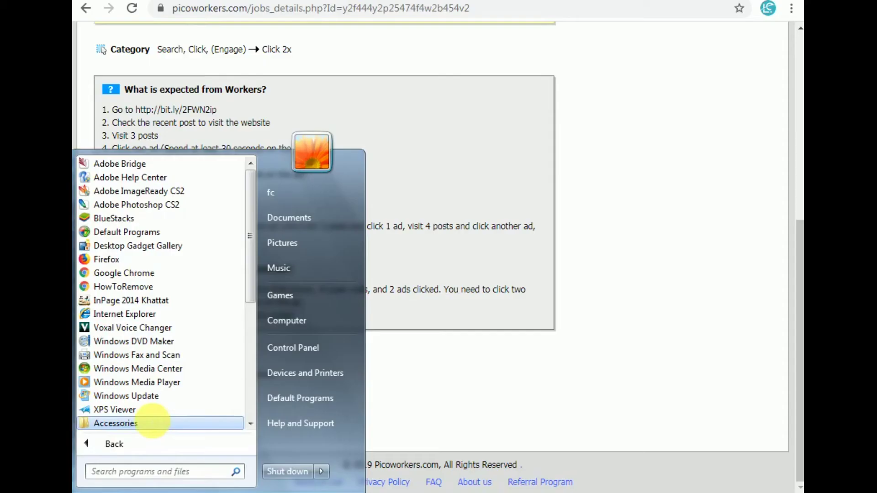
{"action": "left_click", "coordinate": [157, 418]}
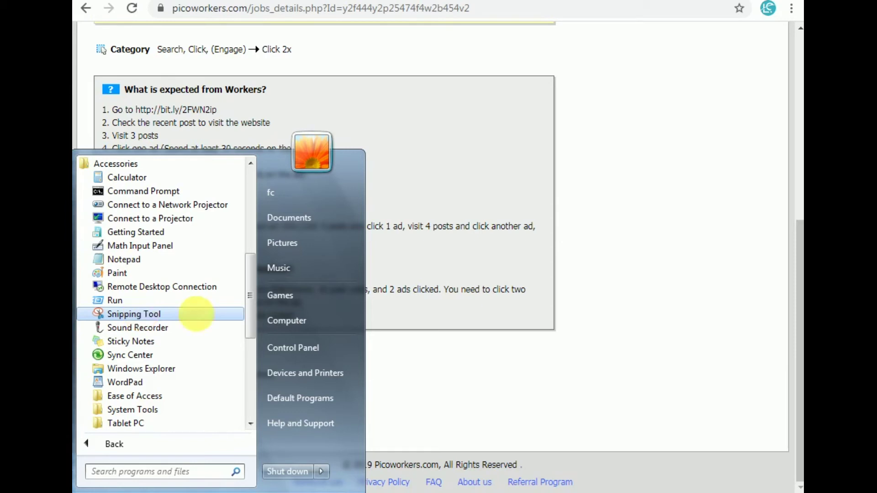
{"action": "left_click", "coordinate": [426, 270]}
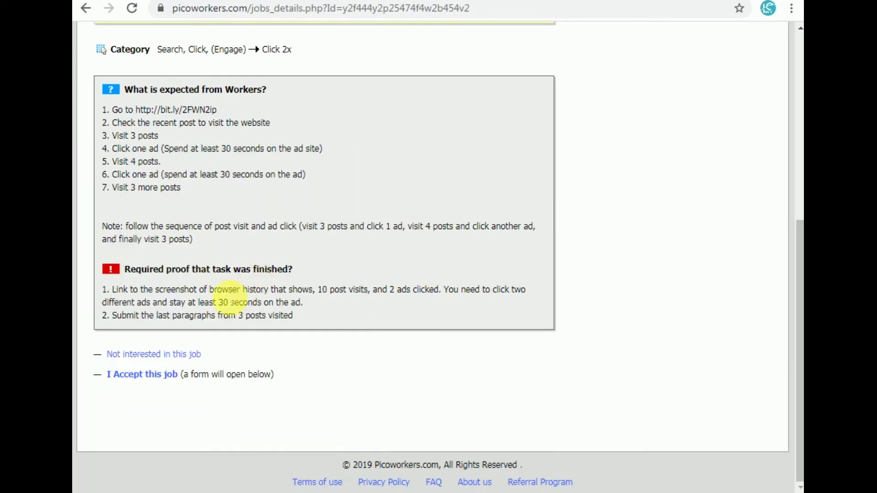
Check the job's browser history screenshot requirement and launch the Snipping Tool from the Windows Accessories programs.
{"action": "left_click_drag", "start_coordinate": [208, 289], "coordinate": [270, 291]}
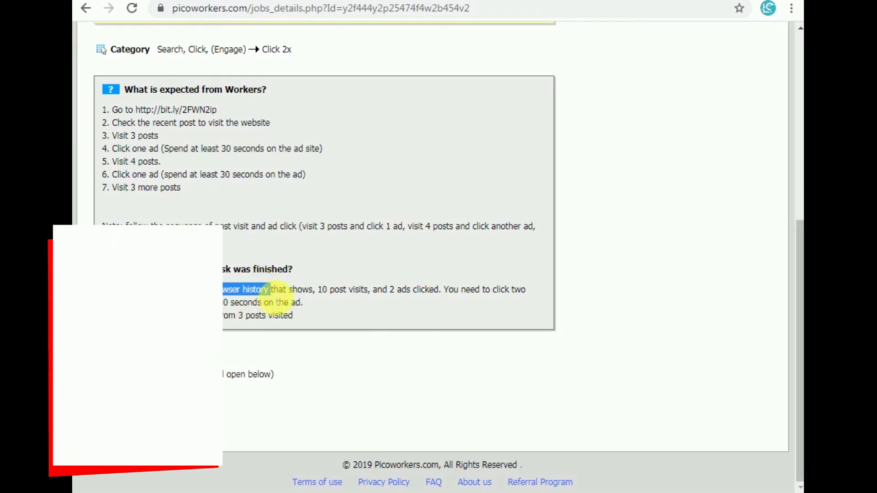
{"action": "key", "text": "super"}
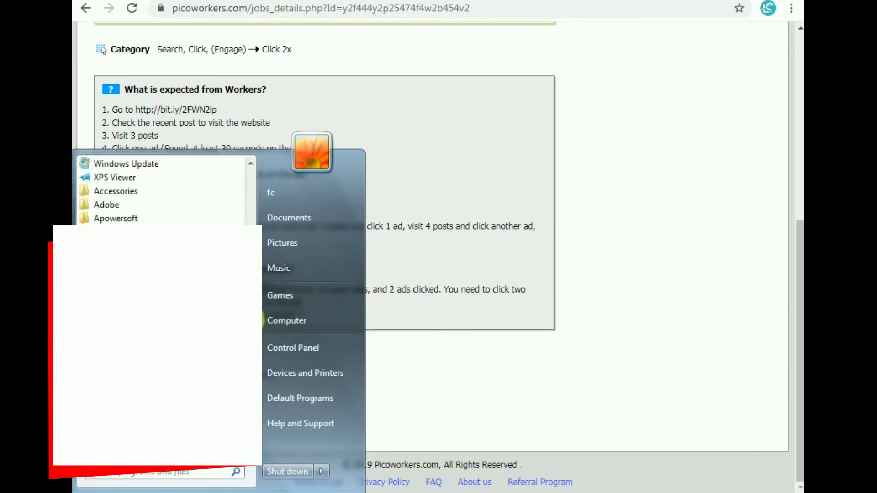
{"action": "scroll", "coordinate": [256, 315], "scroll_direction": "up", "scroll_amount": 1}
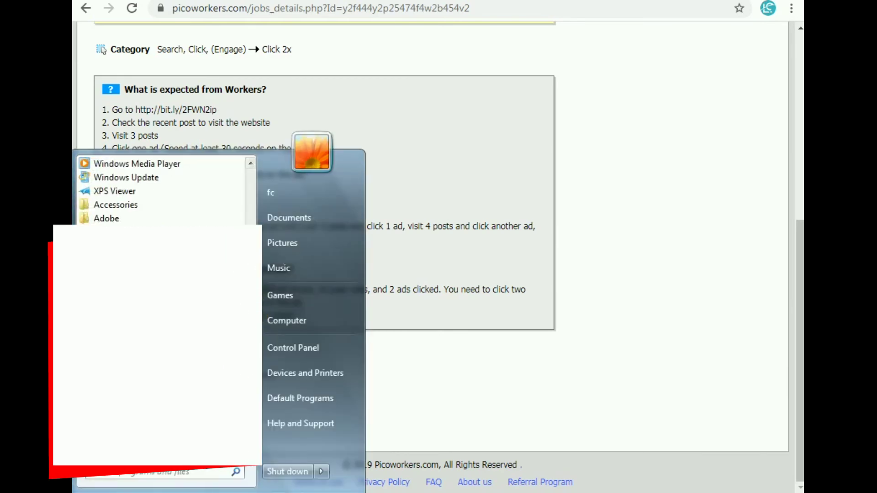
{"action": "left_click", "coordinate": [167, 204]}
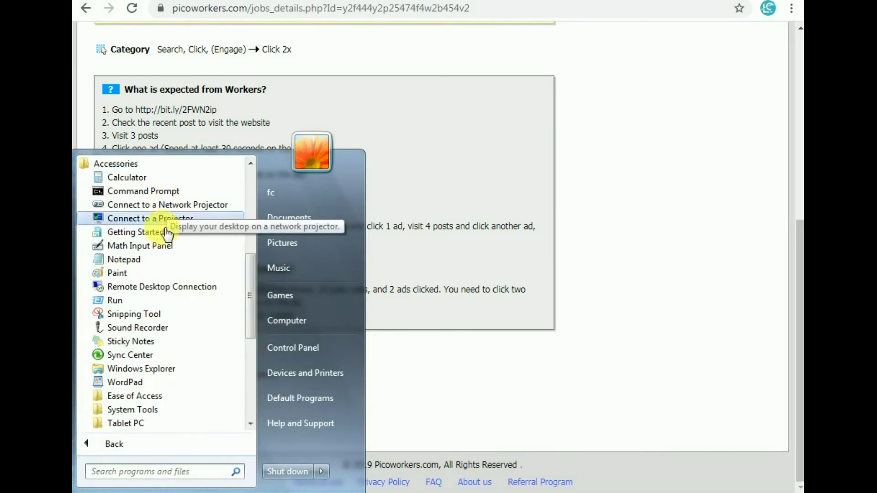
{"action": "left_click", "coordinate": [123, 314]}
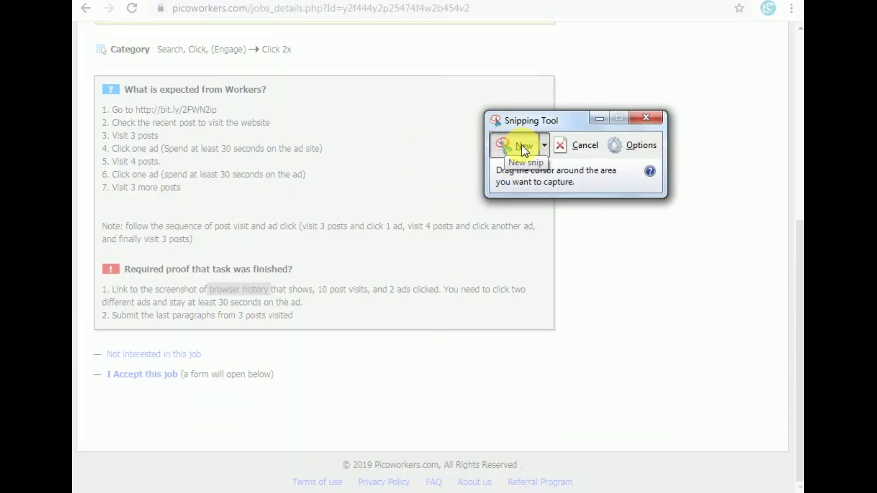
{"action": "key", "text": "alt+Tab"}
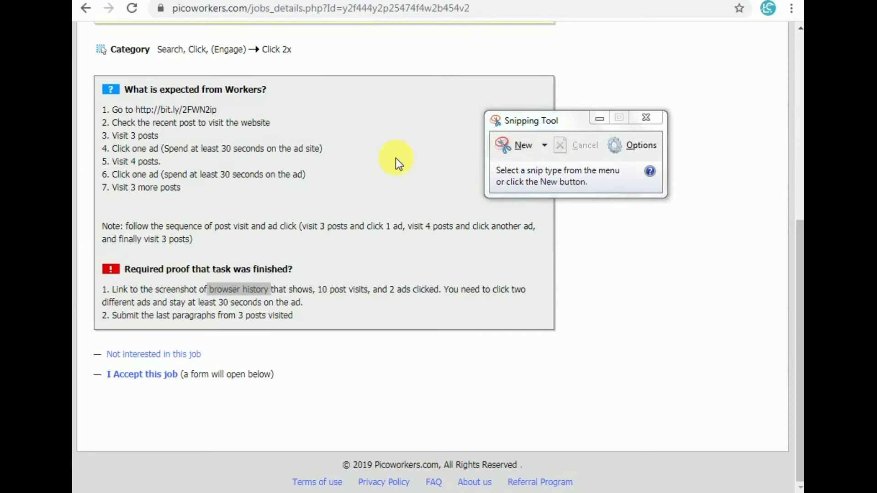
Open the browser history and capture the page from its header down through the listed visits as a new snip.
{"action": "left_click", "coordinate": [348, 174]}
{"action": "key", "text": "ctrl+h"}
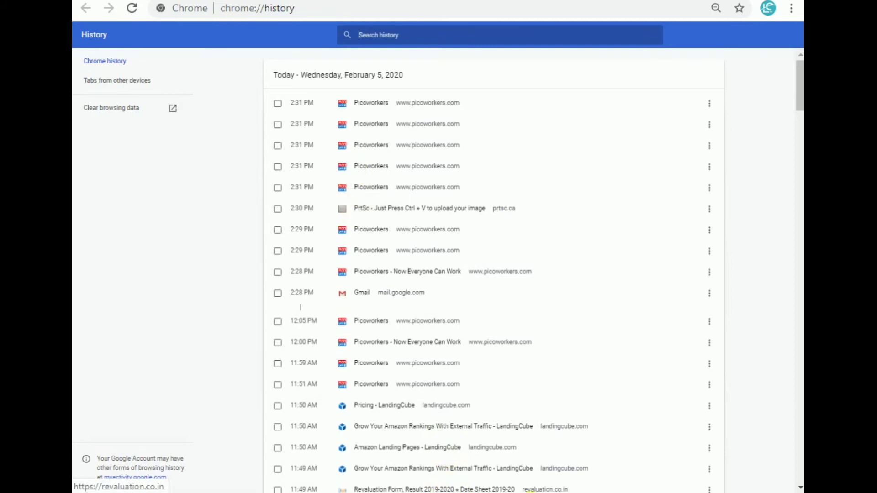
{"action": "left_click", "coordinate": [516, 147]}
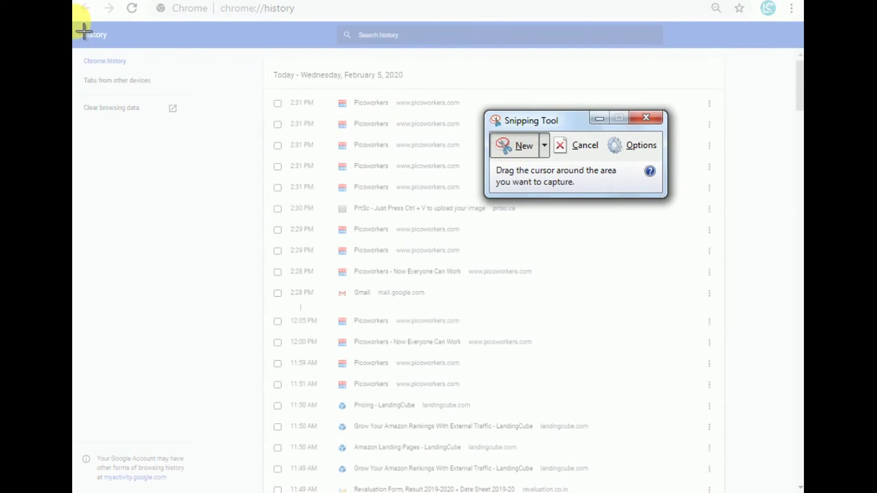
{"action": "left_click_drag", "start_coordinate": [74, 22], "coordinate": [794, 443]}
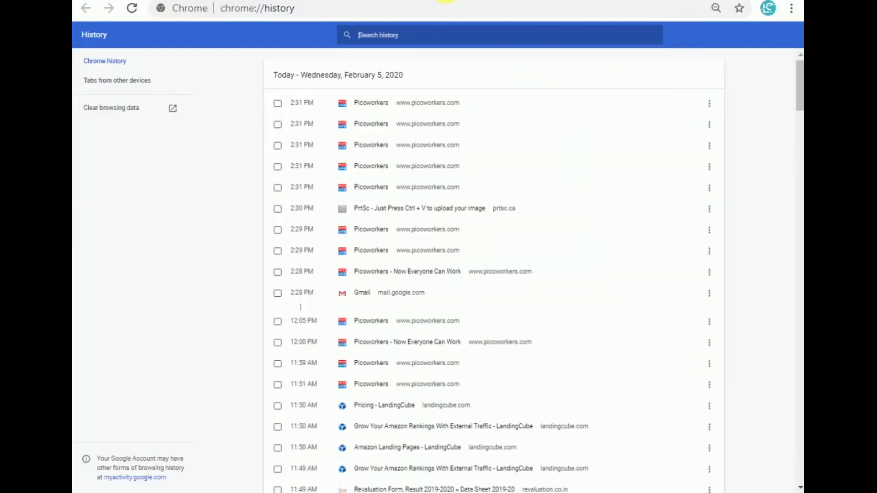
Switch to prtsc.ca, paste the history snip, upload it and copy its viewer link.
{"action": "left_click", "coordinate": [445, 1]}
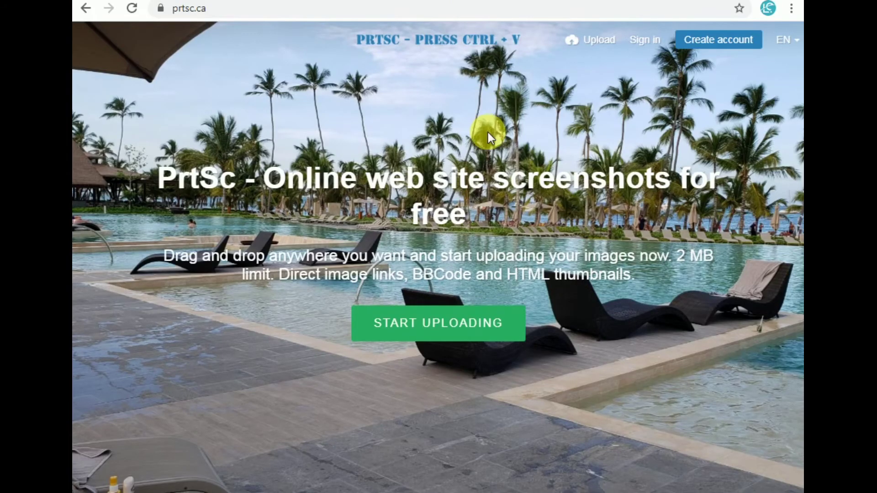
{"action": "key", "text": "ctrl+v"}
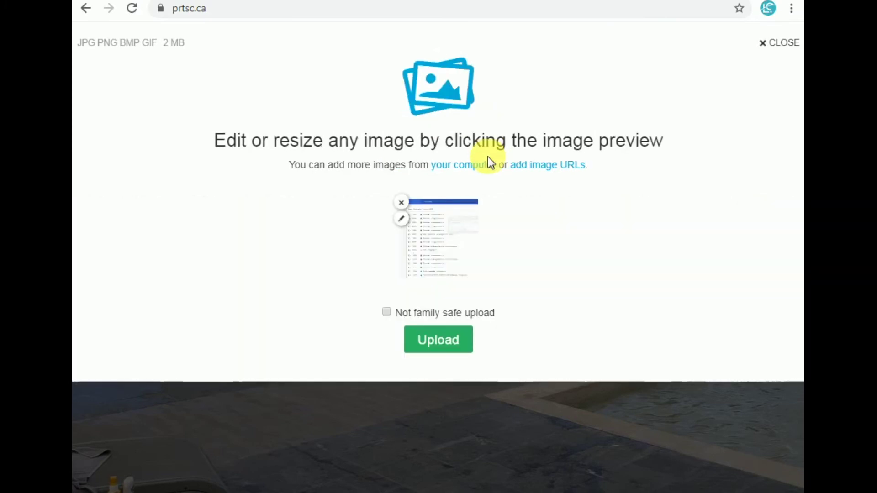
{"action": "left_click", "coordinate": [440, 342]}
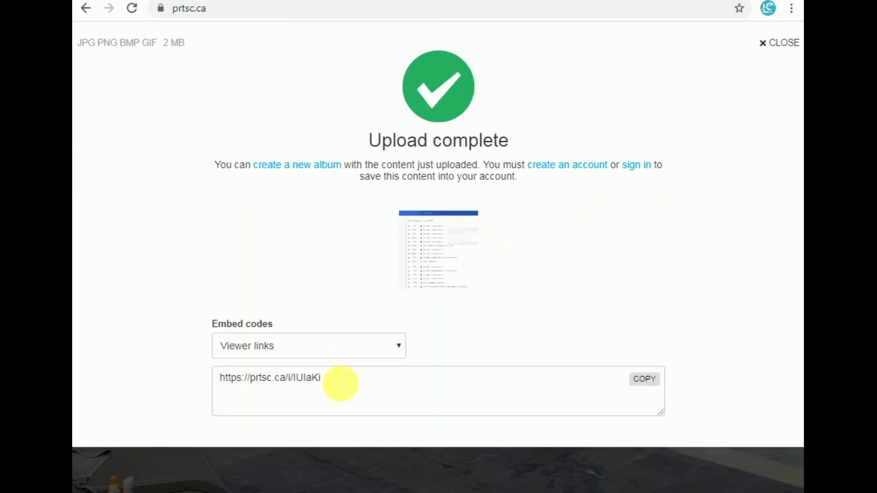
{"action": "left_click_drag", "start_coordinate": [329, 381], "coordinate": [226, 385]}
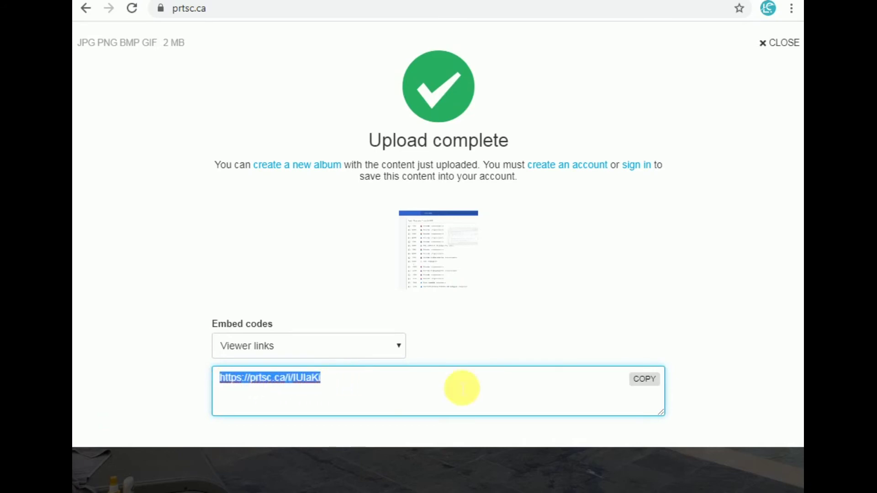
{"action": "left_click", "coordinate": [646, 380]}
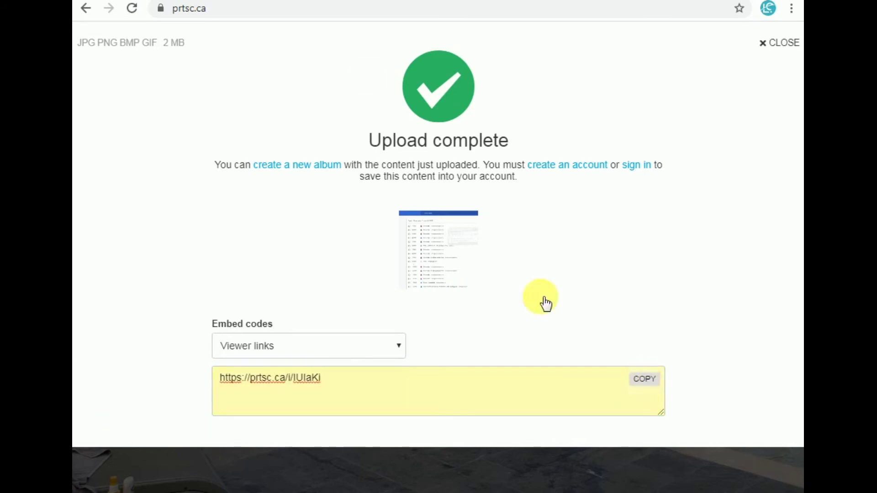
{"action": "key", "text": "ctrl+Tab"}
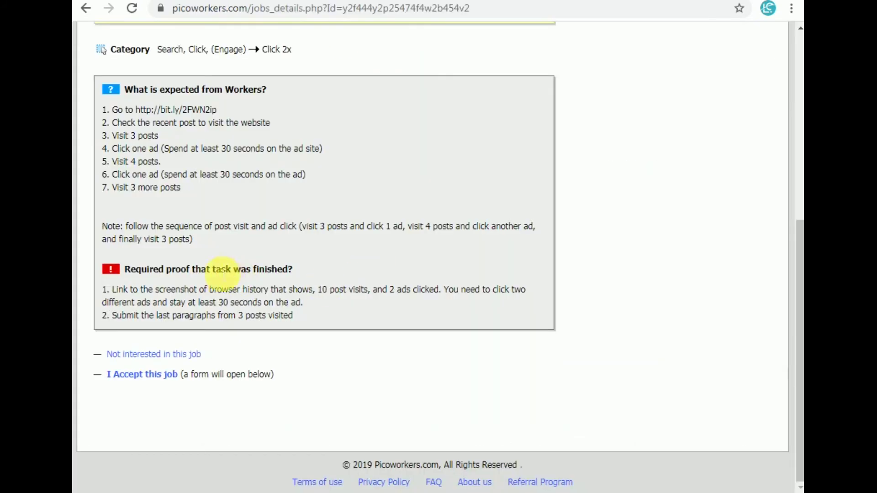
{"action": "left_click", "coordinate": [172, 381]}
{"action": "scroll", "coordinate": [419, 319], "scroll_direction": "down", "scroll_amount": 3}
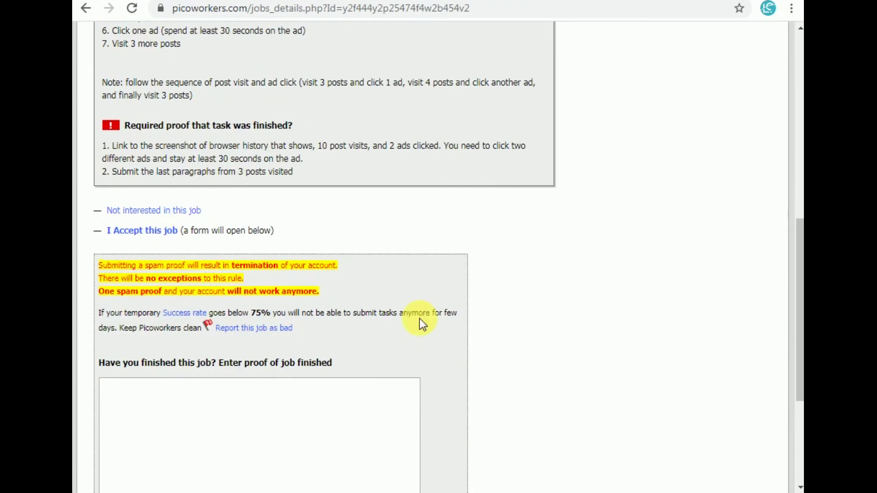
{"action": "left_click", "coordinate": [216, 401]}
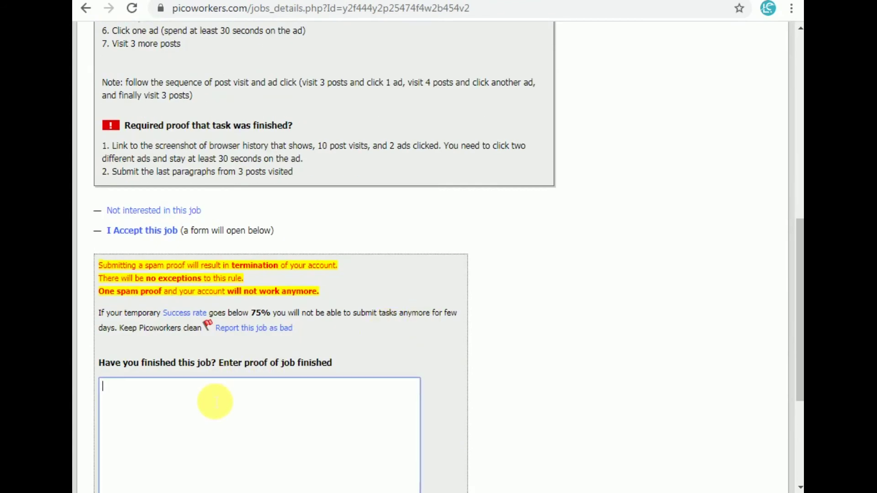
{"action": "key", "text": "ctrl+v"}
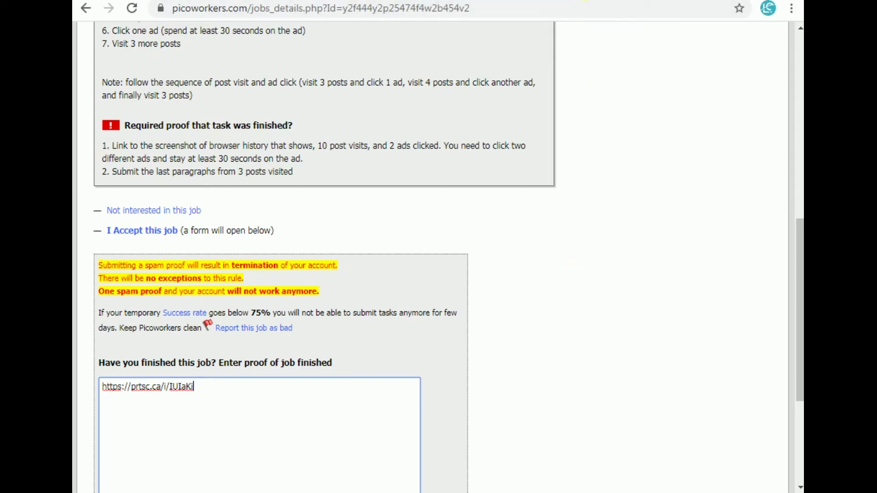
Compare the uploaded screenshot's link with the pasted proof and review both required proof items of the job.
{"action": "left_click", "coordinate": [529, 0]}
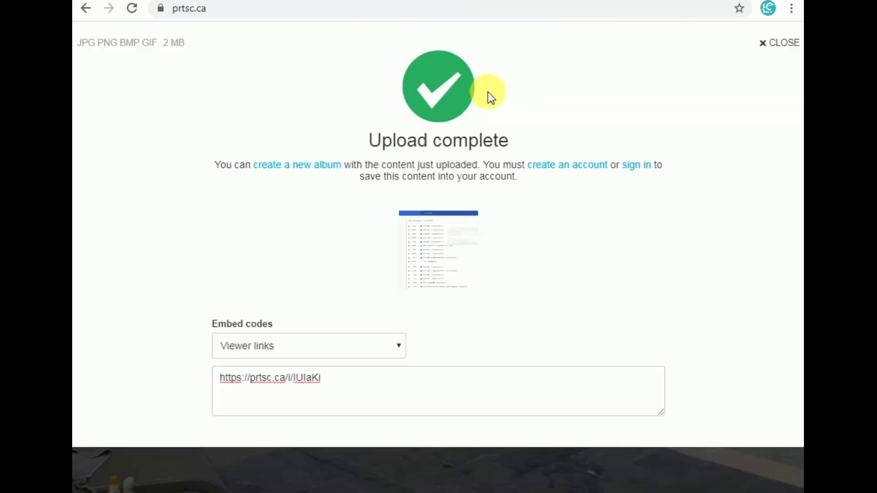
{"action": "mouse_move", "coordinate": [323, 394]}
{"action": "left_click", "coordinate": [323, 390]}
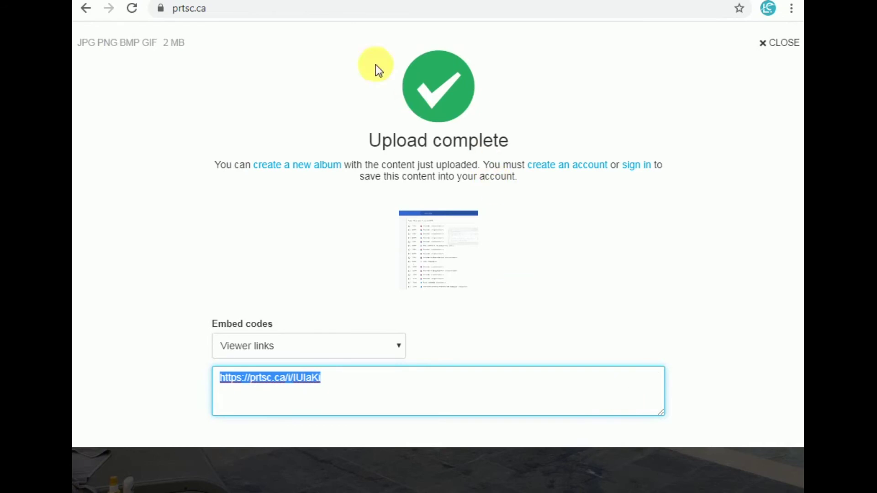
{"action": "left_click", "coordinate": [361, 3]}
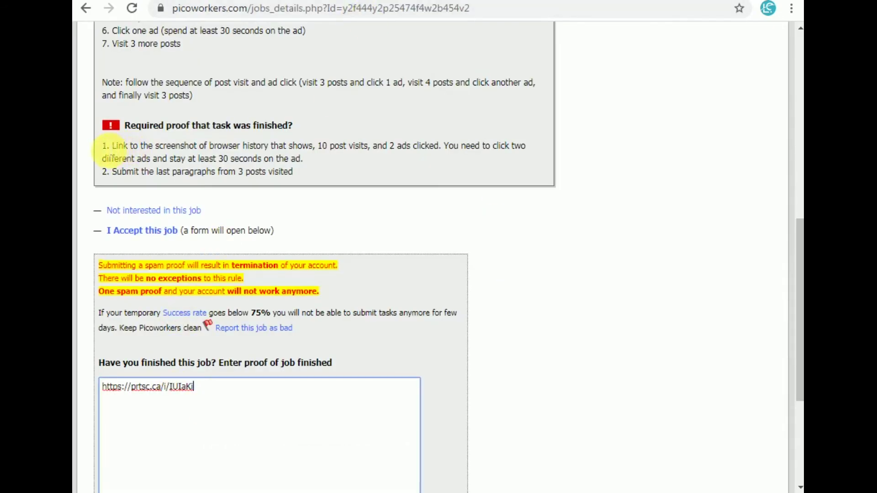
{"action": "left_click_drag", "start_coordinate": [103, 145], "coordinate": [143, 146]}
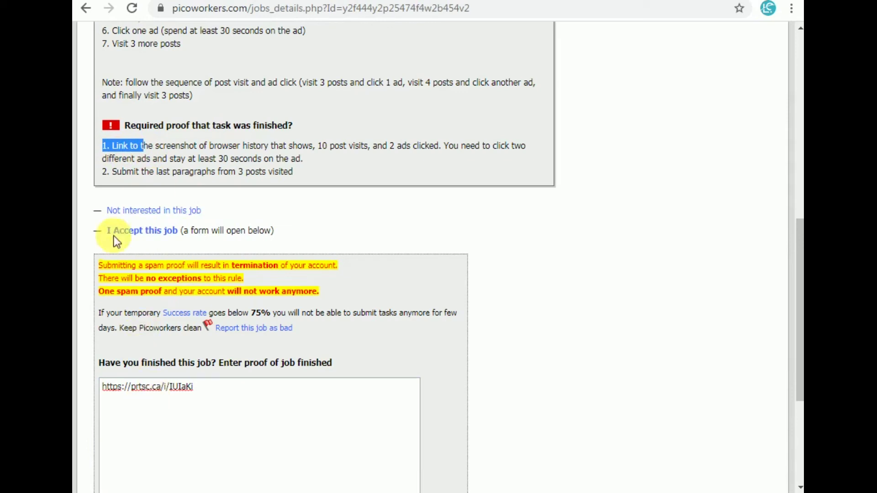
{"action": "left_click_drag", "start_coordinate": [118, 172], "coordinate": [105, 172]}
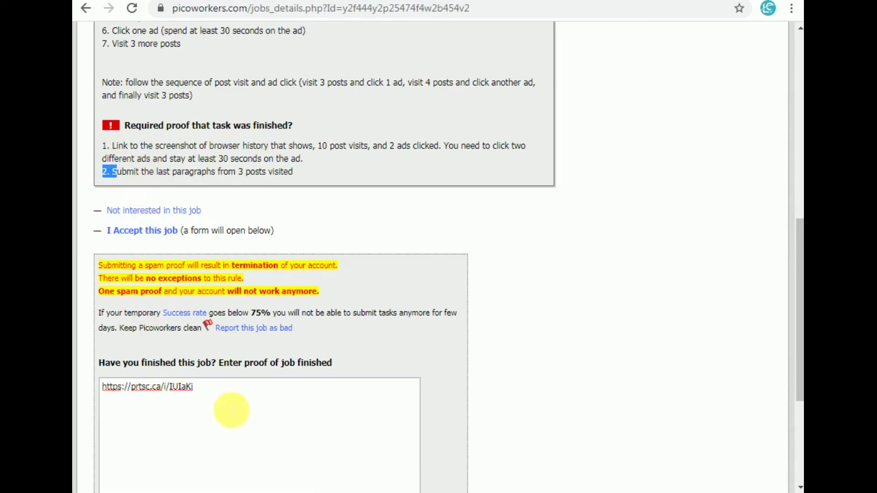
{"action": "left_click_drag", "start_coordinate": [194, 387], "coordinate": [161, 388]}
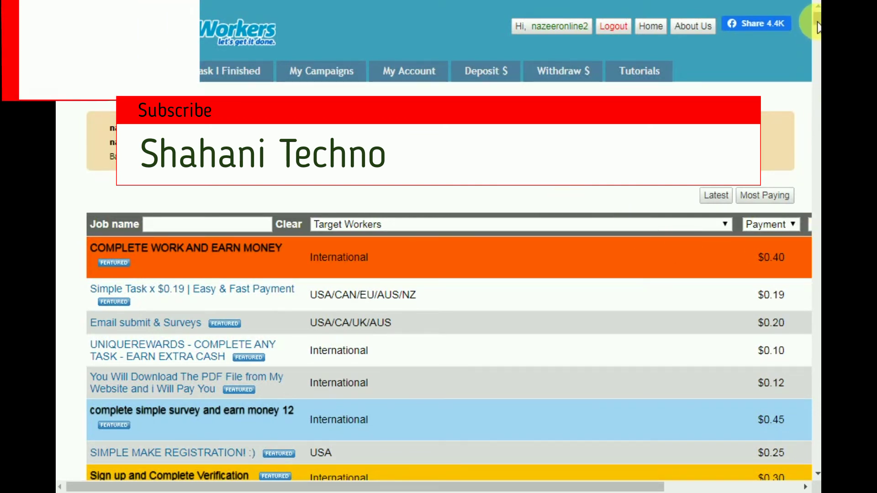
Browse the available jobs on RapidWorkers and filter them by International target workers.
{"action": "scroll", "coordinate": [818, 32], "scroll_direction": "down", "scroll_amount": 4}
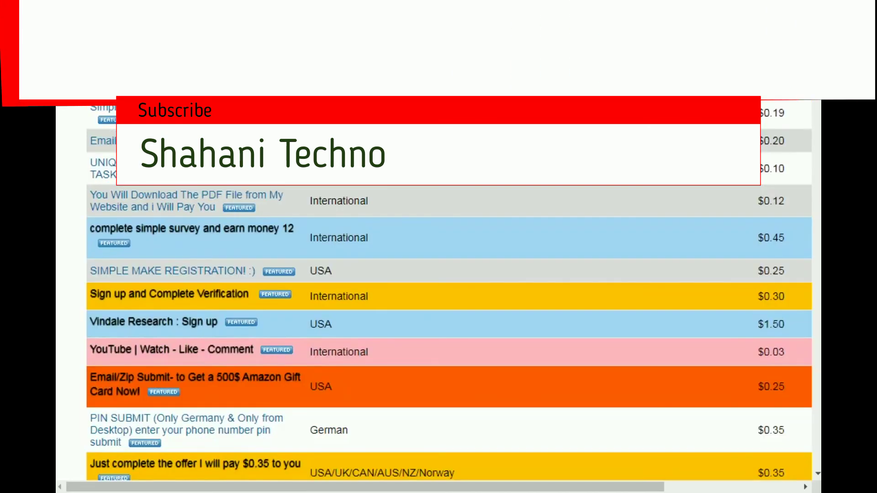
{"action": "scroll", "coordinate": [449, 293], "scroll_direction": "up", "scroll_amount": 4}
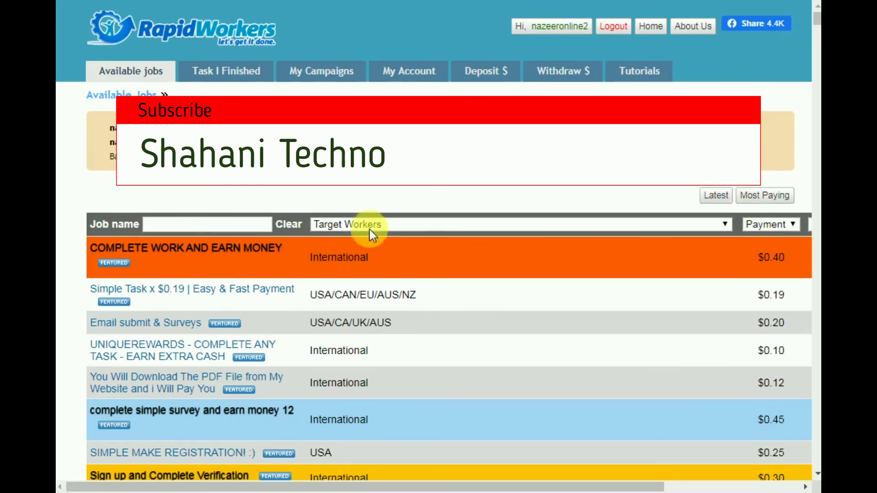
{"action": "left_click", "coordinate": [538, 223]}
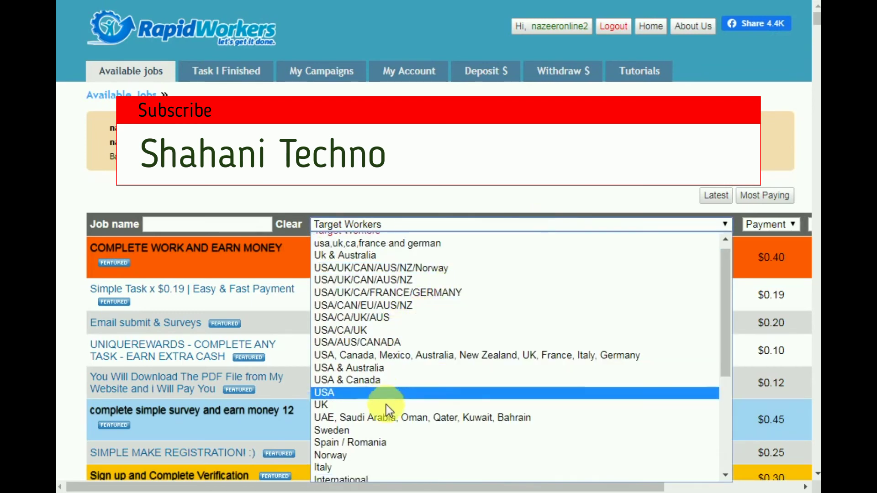
{"action": "scroll", "coordinate": [386, 405], "scroll_direction": "down", "scroll_amount": 4}
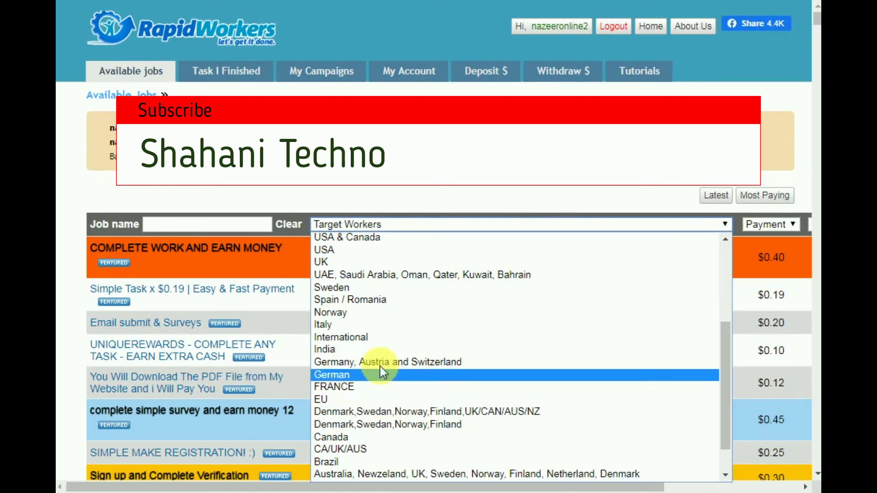
{"action": "left_click", "coordinate": [352, 337]}
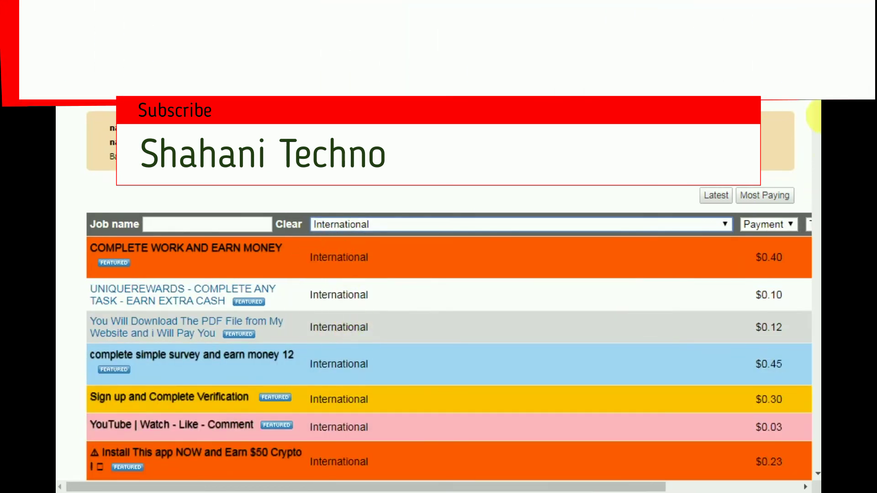
{"action": "mouse_move", "coordinate": [817, 36]}
{"action": "left_mouse_down"}
{"action": "mouse_move", "coordinate": [817, 66]}
{"action": "mouse_move", "coordinate": [817, 46]}
{"action": "left_mouse_up"}
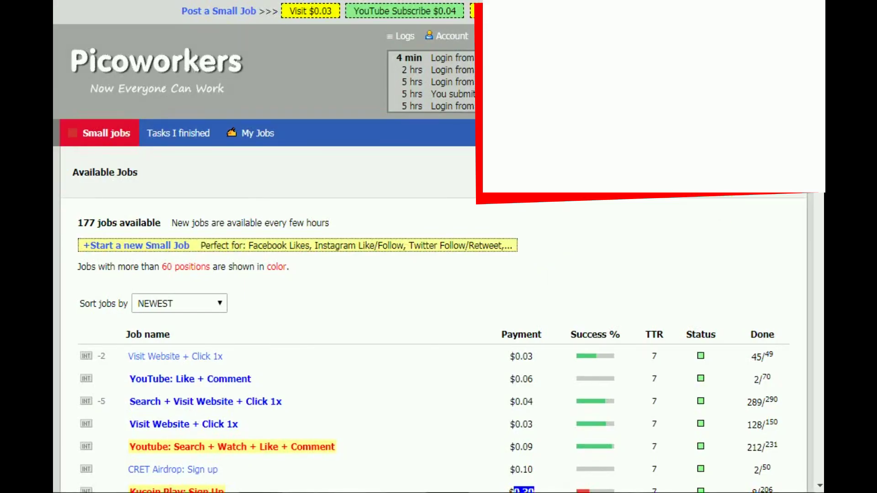
Review the past PayPal withdrawal on Picoworkers, then open a new withdrawal request and examine its rules, methods, fees and security question field.
{"action": "scroll", "coordinate": [438, 274], "scroll_direction": "down", "scroll_amount": 2}
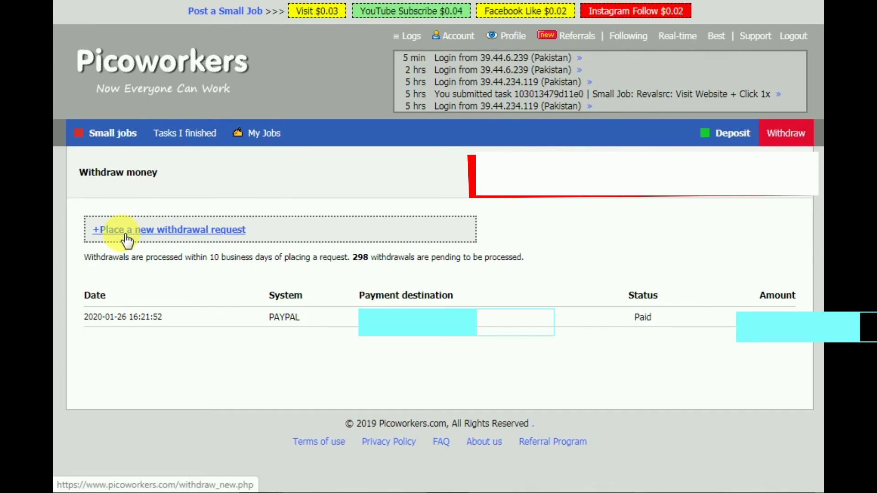
{"action": "left_click_drag", "start_coordinate": [88, 317], "coordinate": [733, 322]}
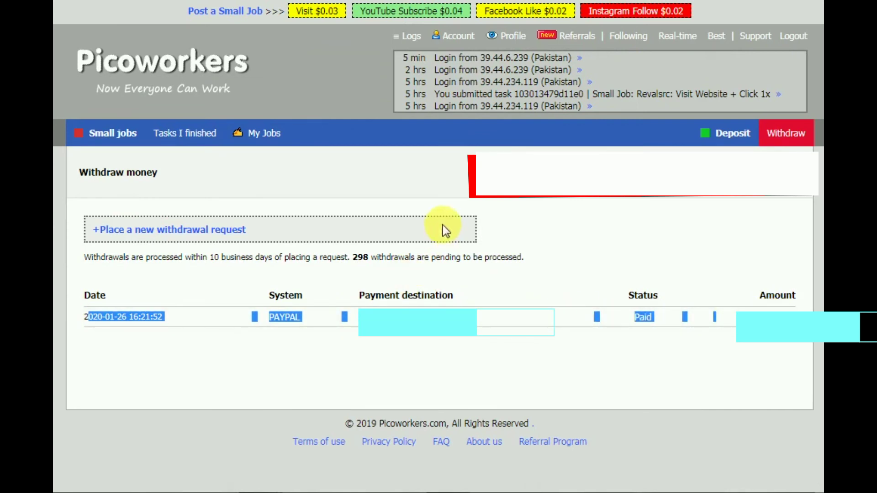
{"action": "left_click", "coordinate": [135, 232]}
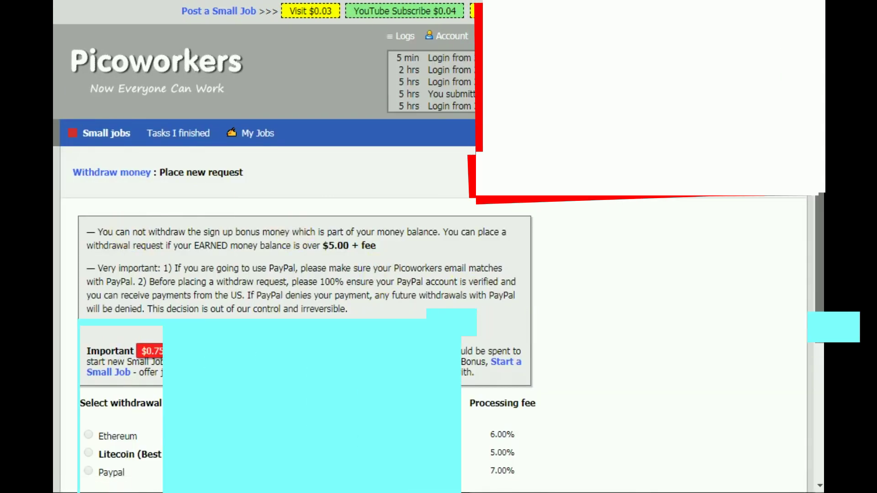
{"action": "scroll", "coordinate": [813, 245], "scroll_direction": "down", "scroll_amount": 4}
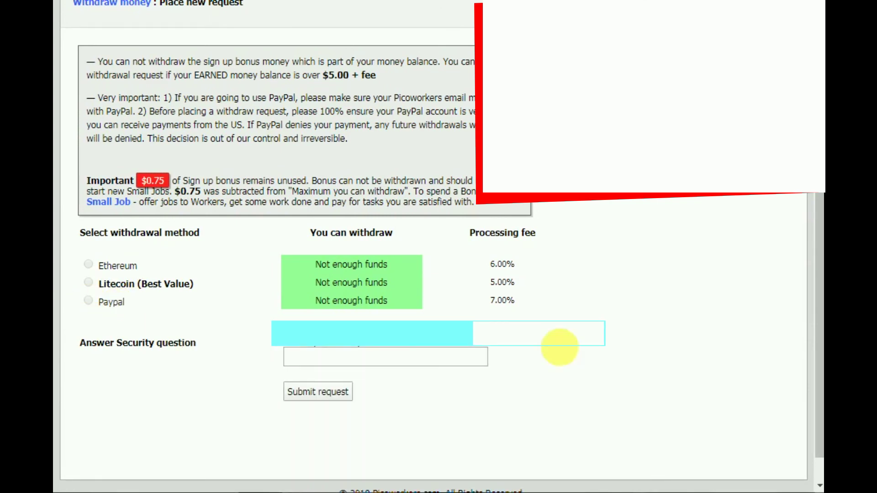
{"action": "left_click", "coordinate": [323, 364]}
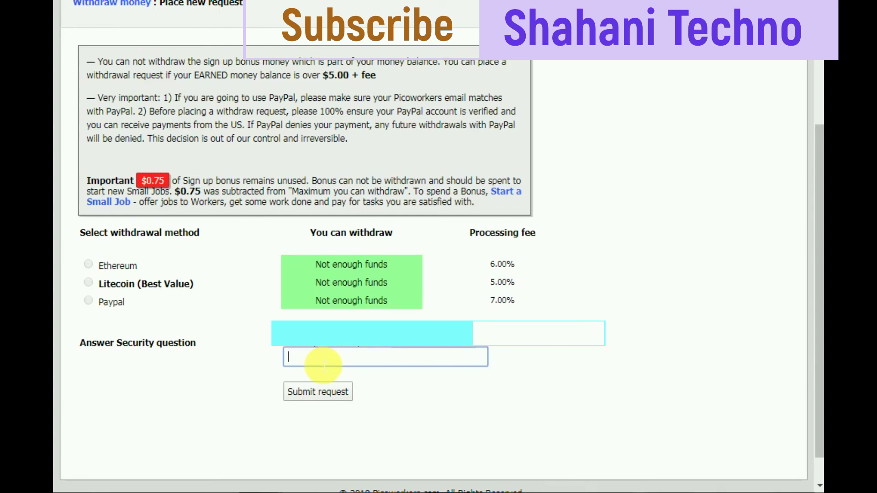